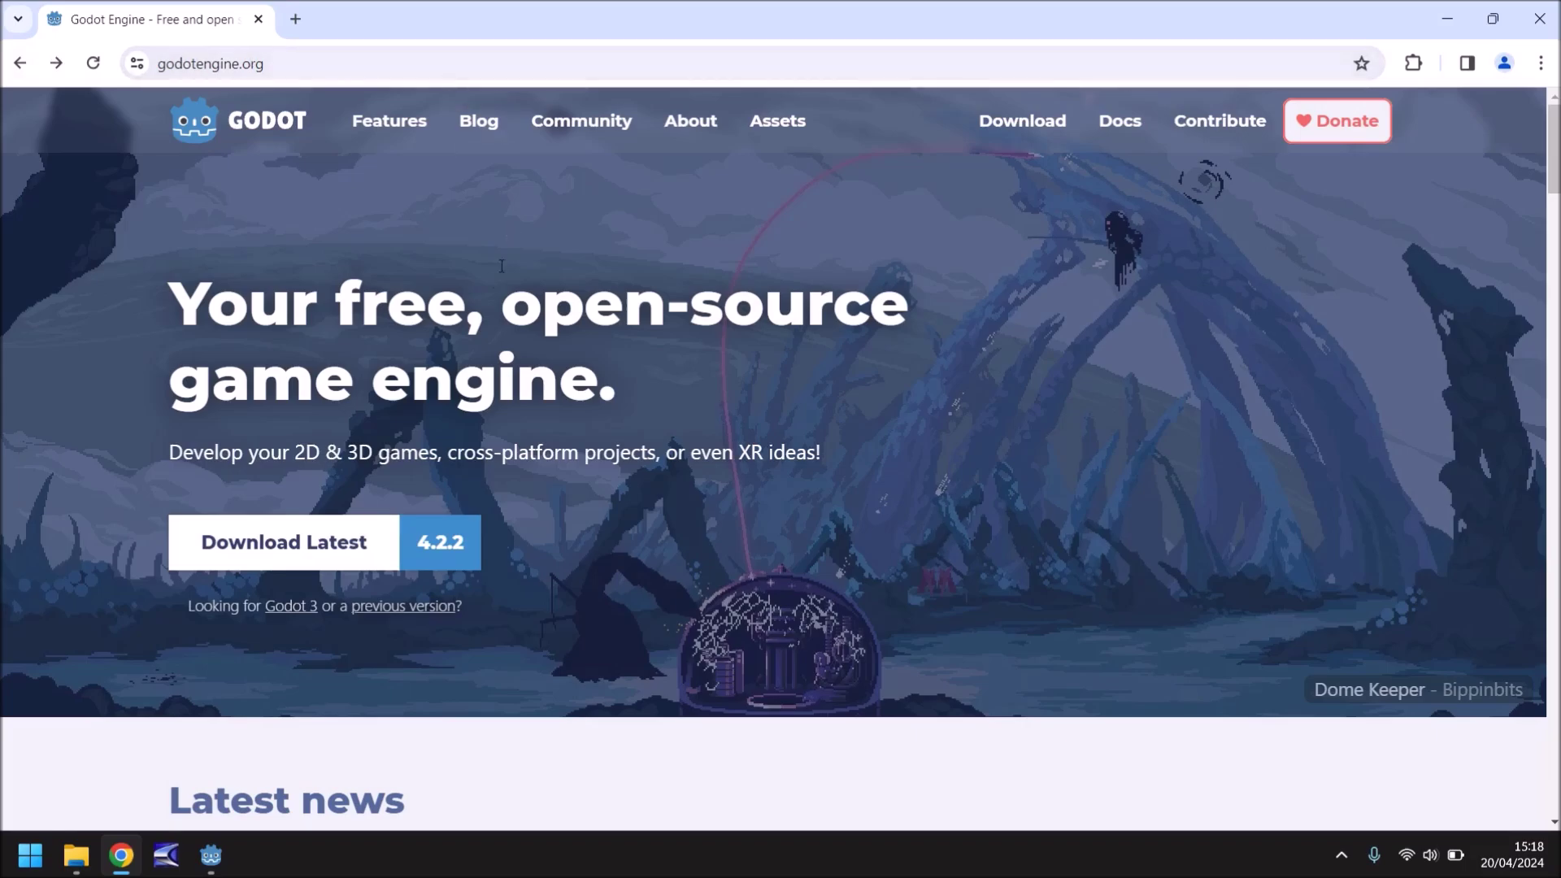
- Open the Windows download page for the latest Godot 4 release and view the Engine folder in File Explorer
left_click(293, 549)
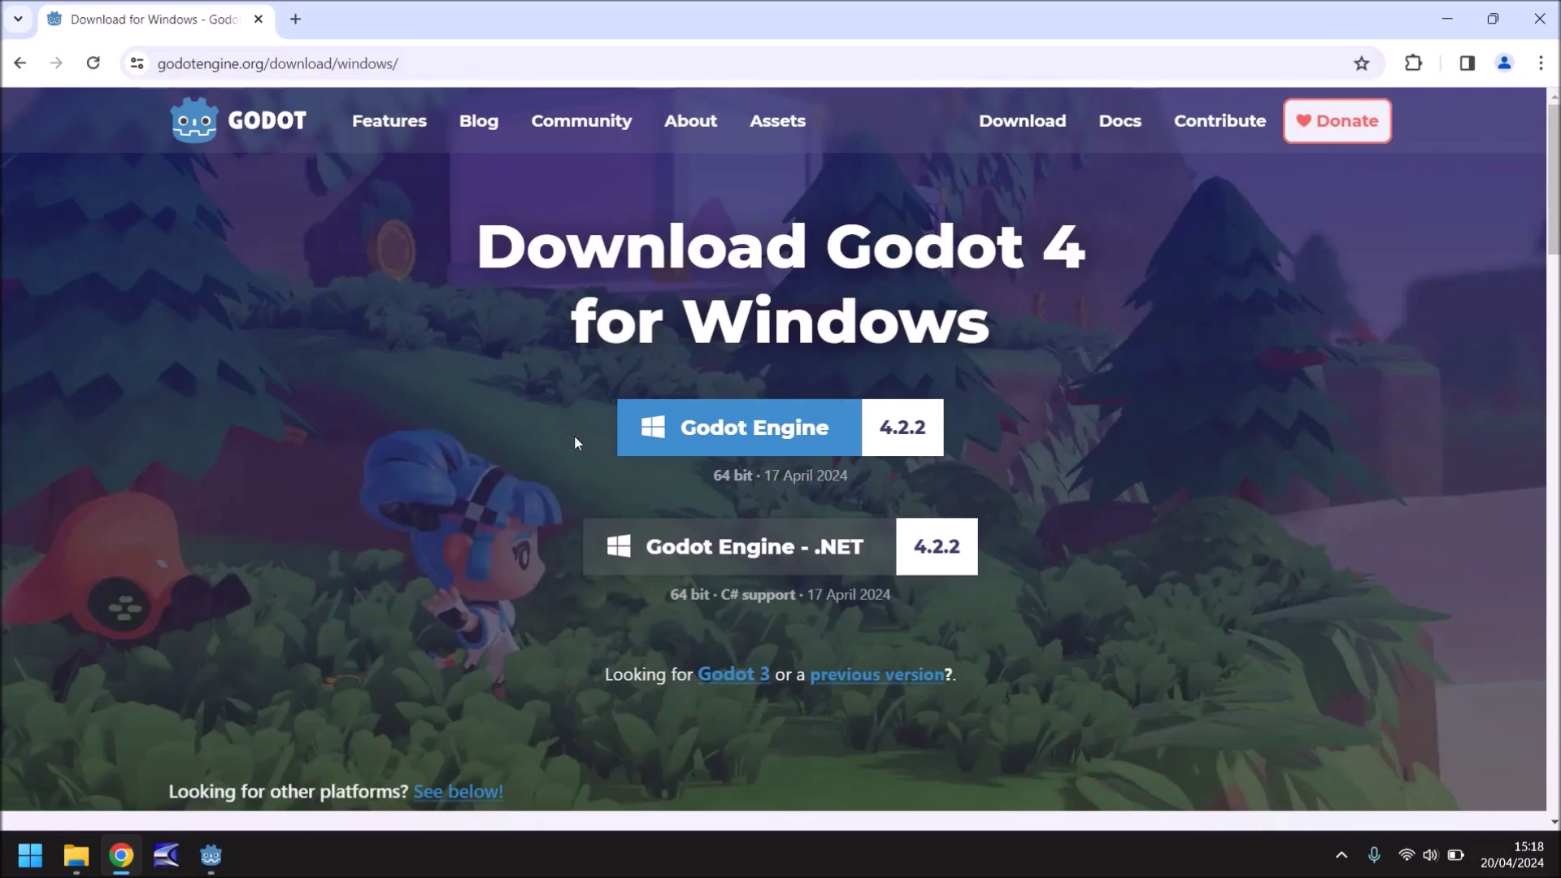
left_click(77, 855)
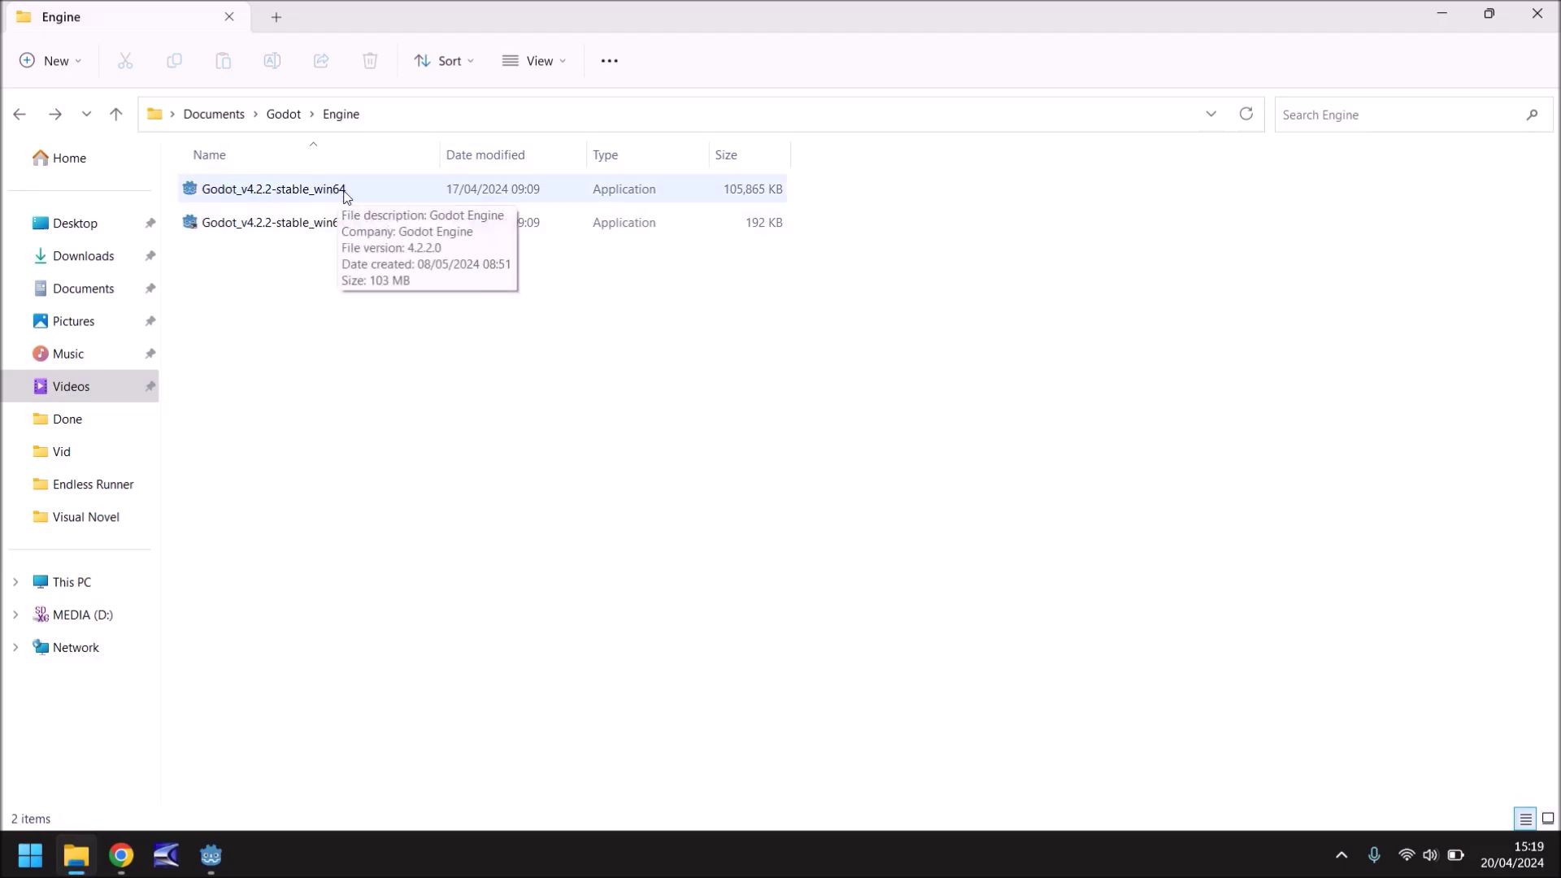
mouse_move(223, 857)
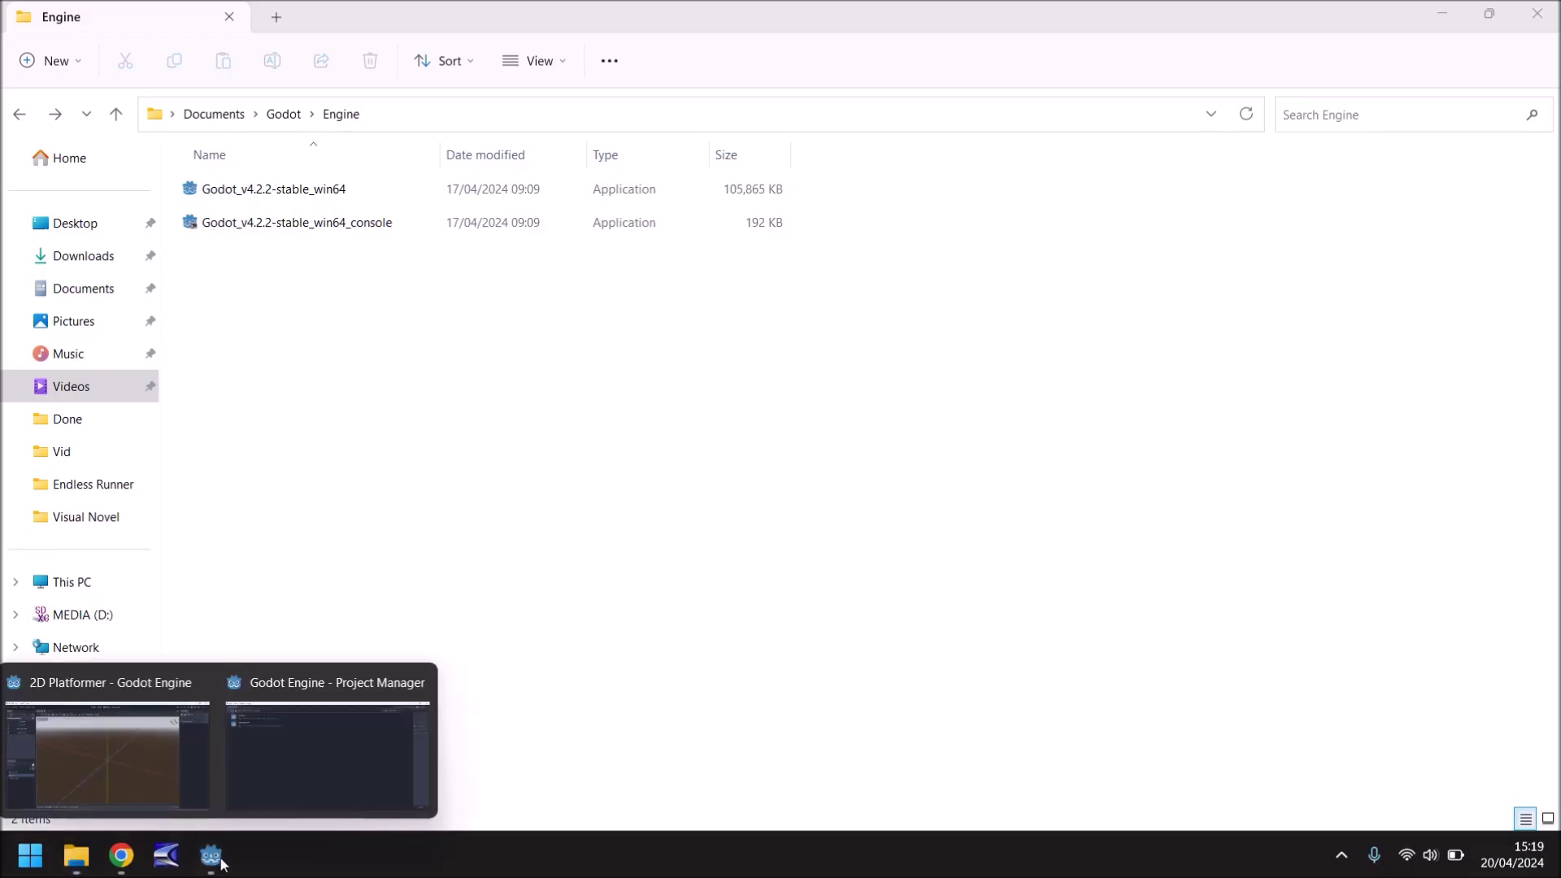
left_click(325, 735)
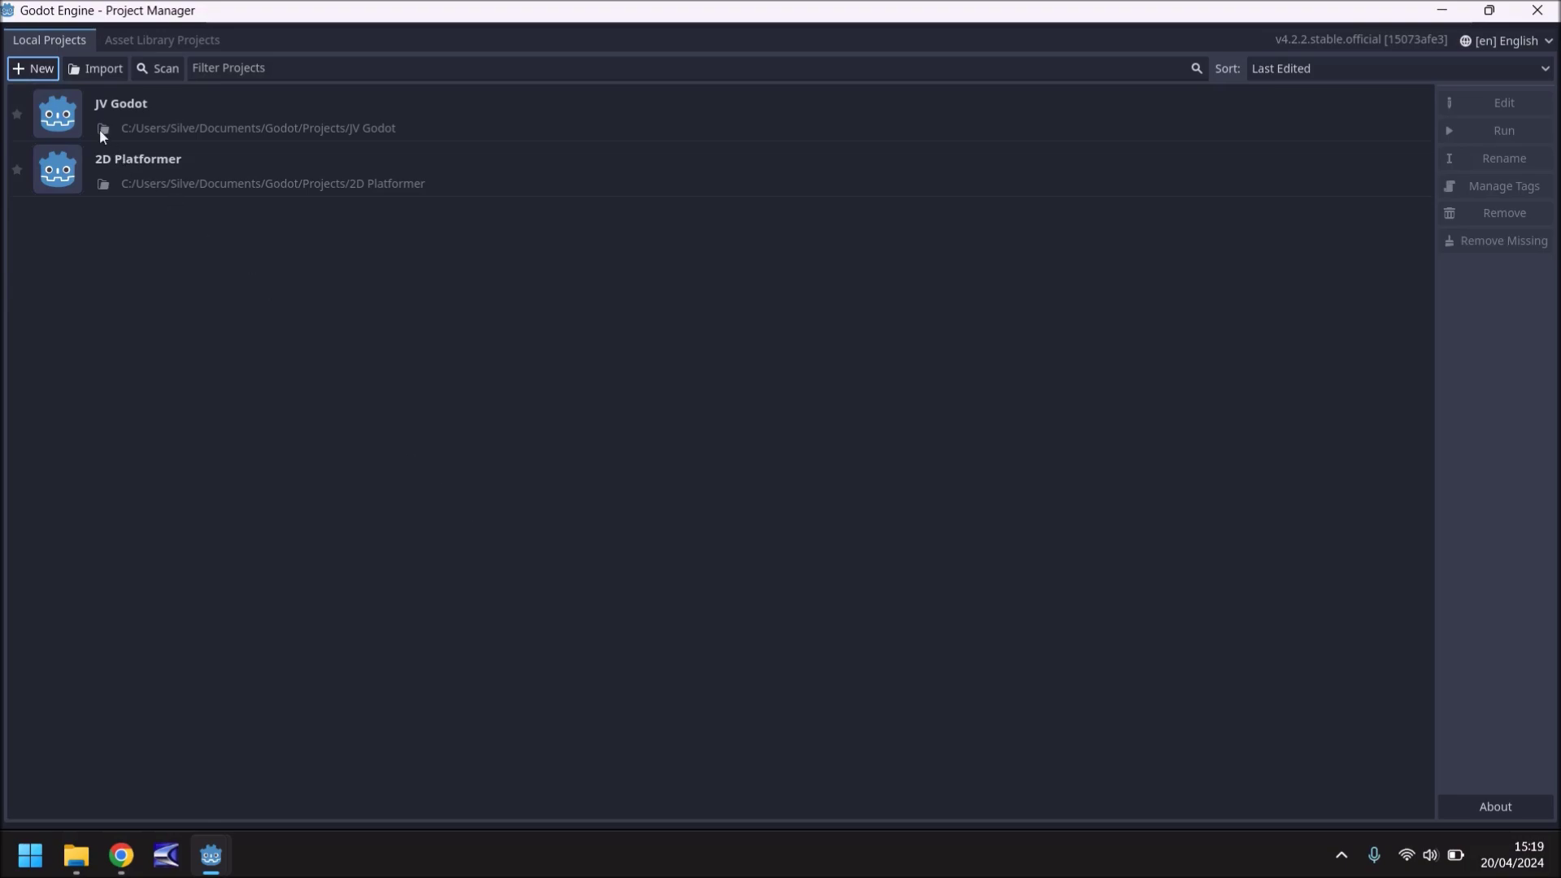
left_click(30, 70)
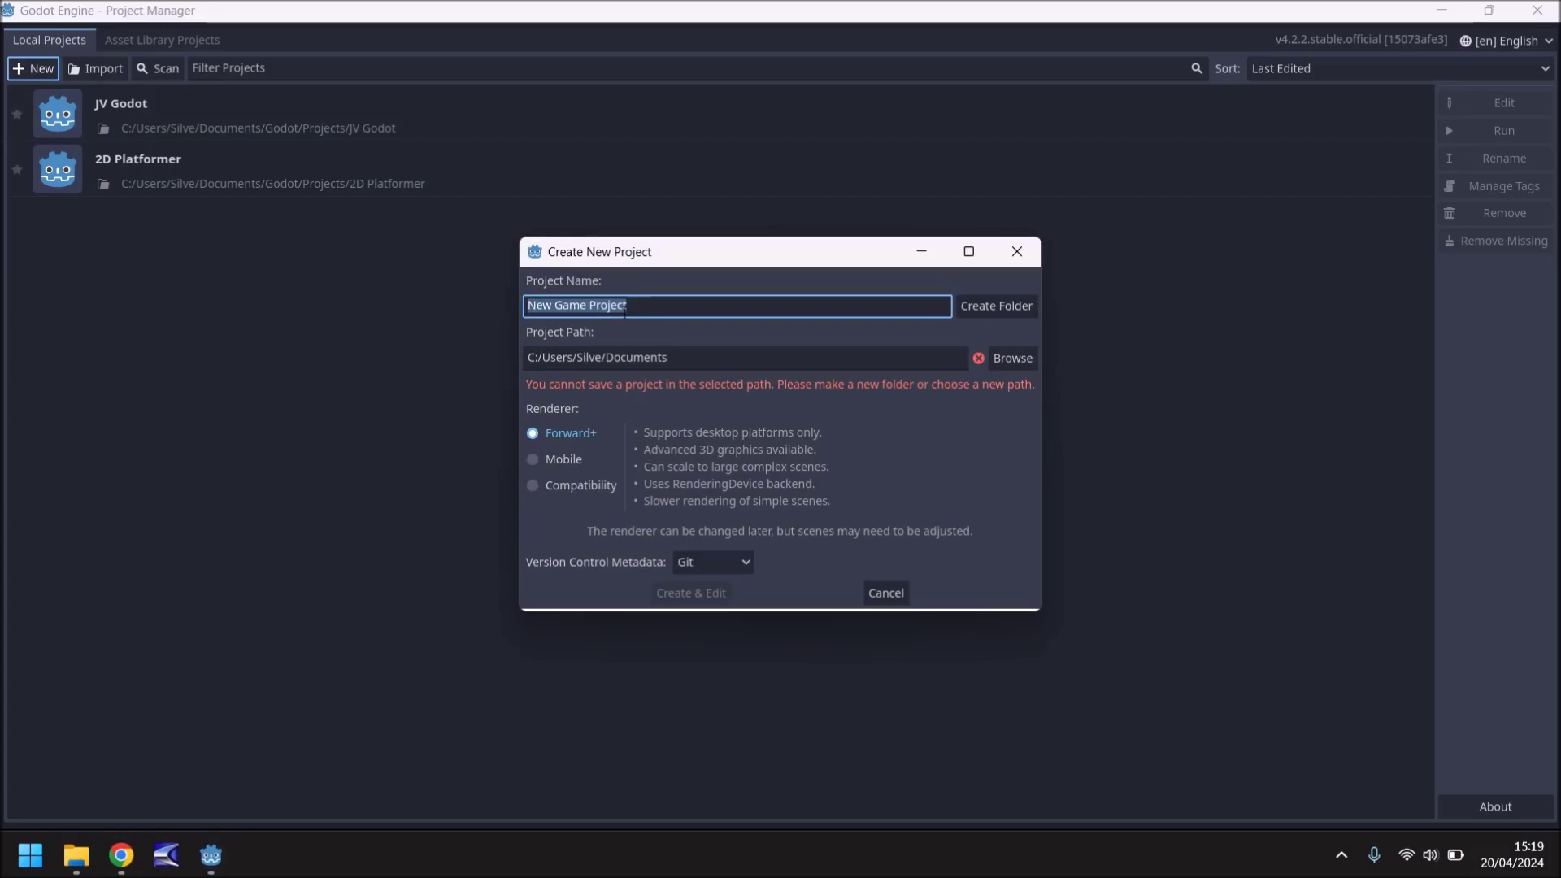
type("2d platformer")
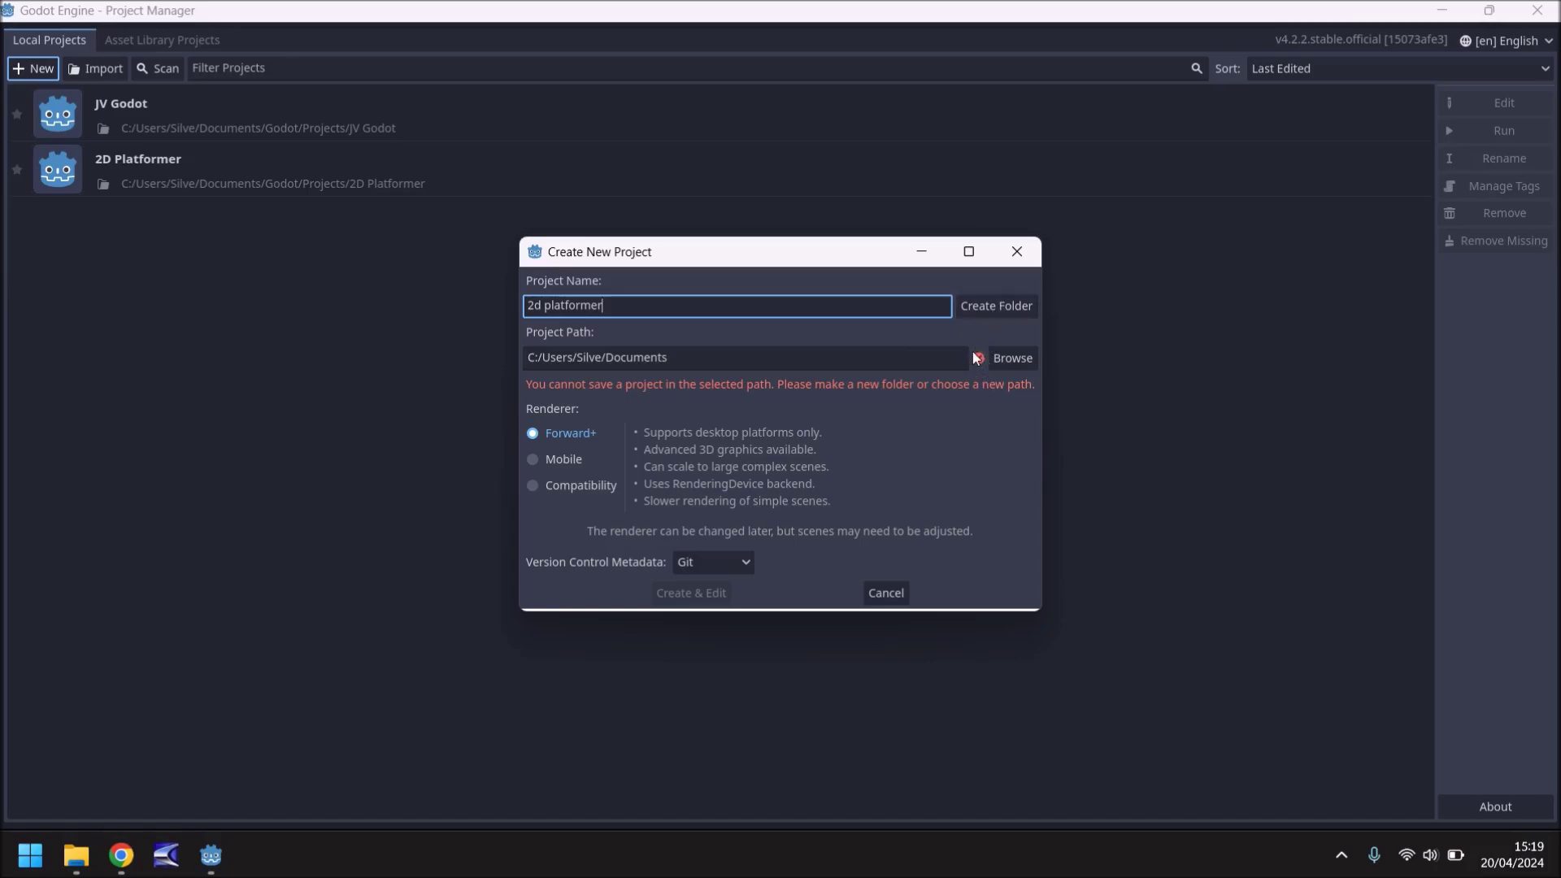
left_click(982, 303)
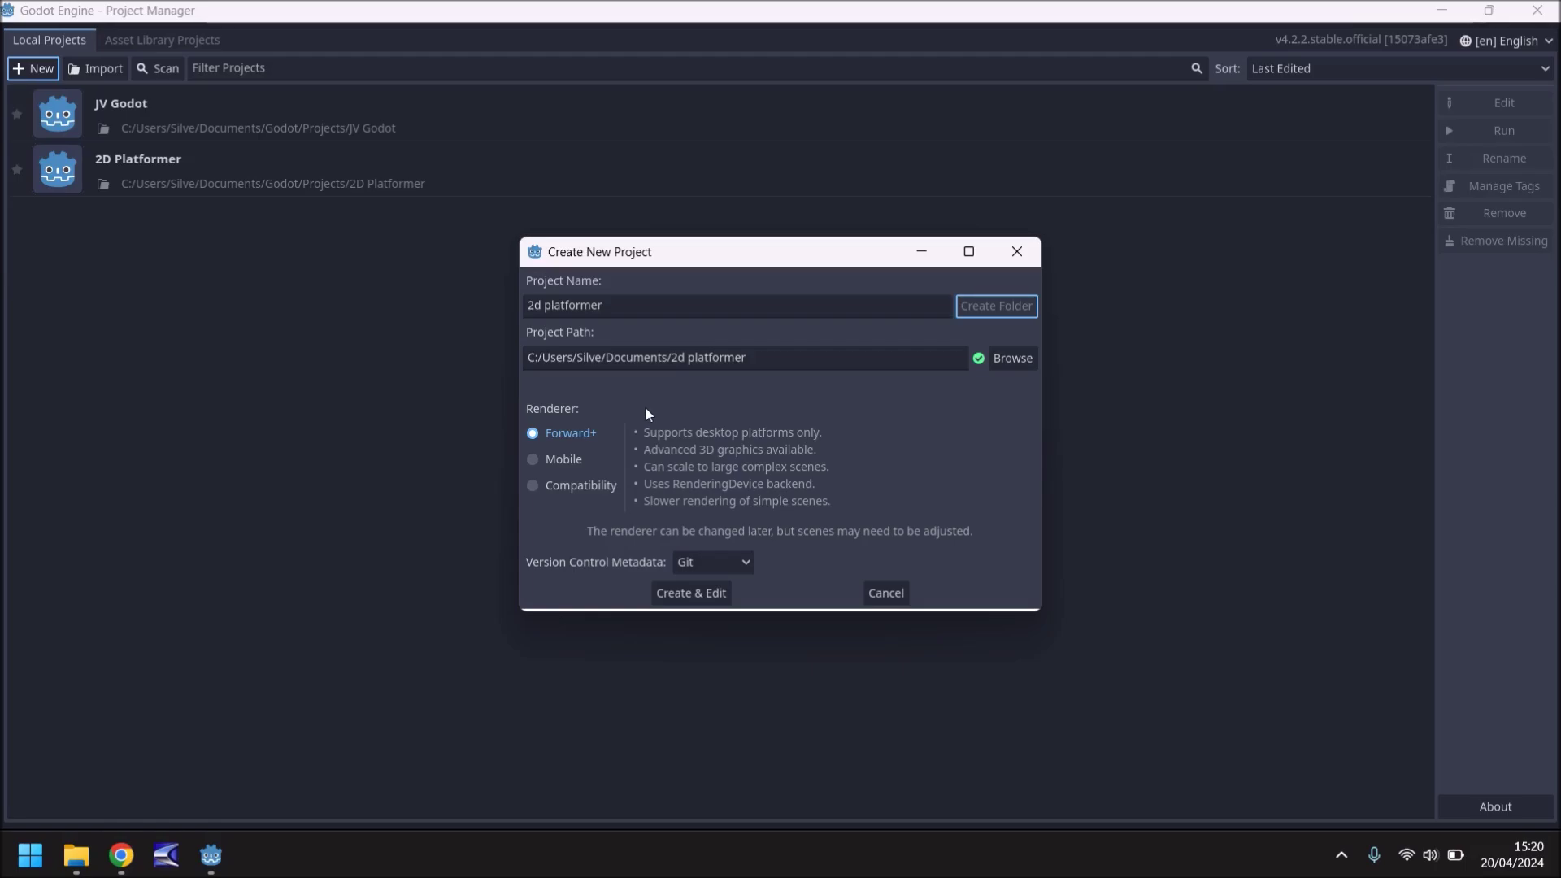
left_click(558, 466)
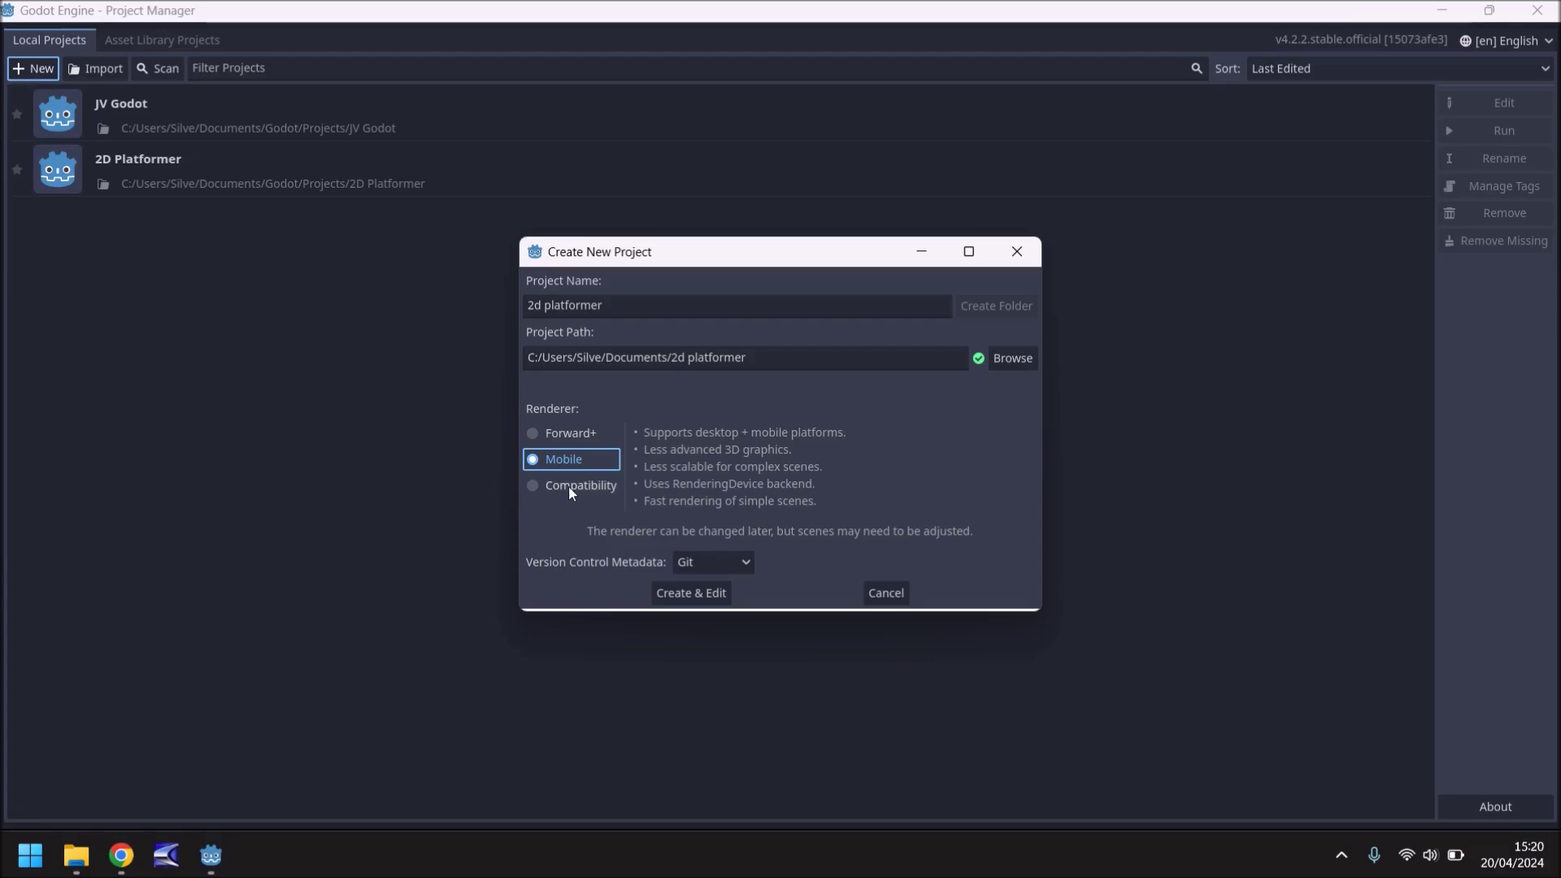
left_click(568, 486)
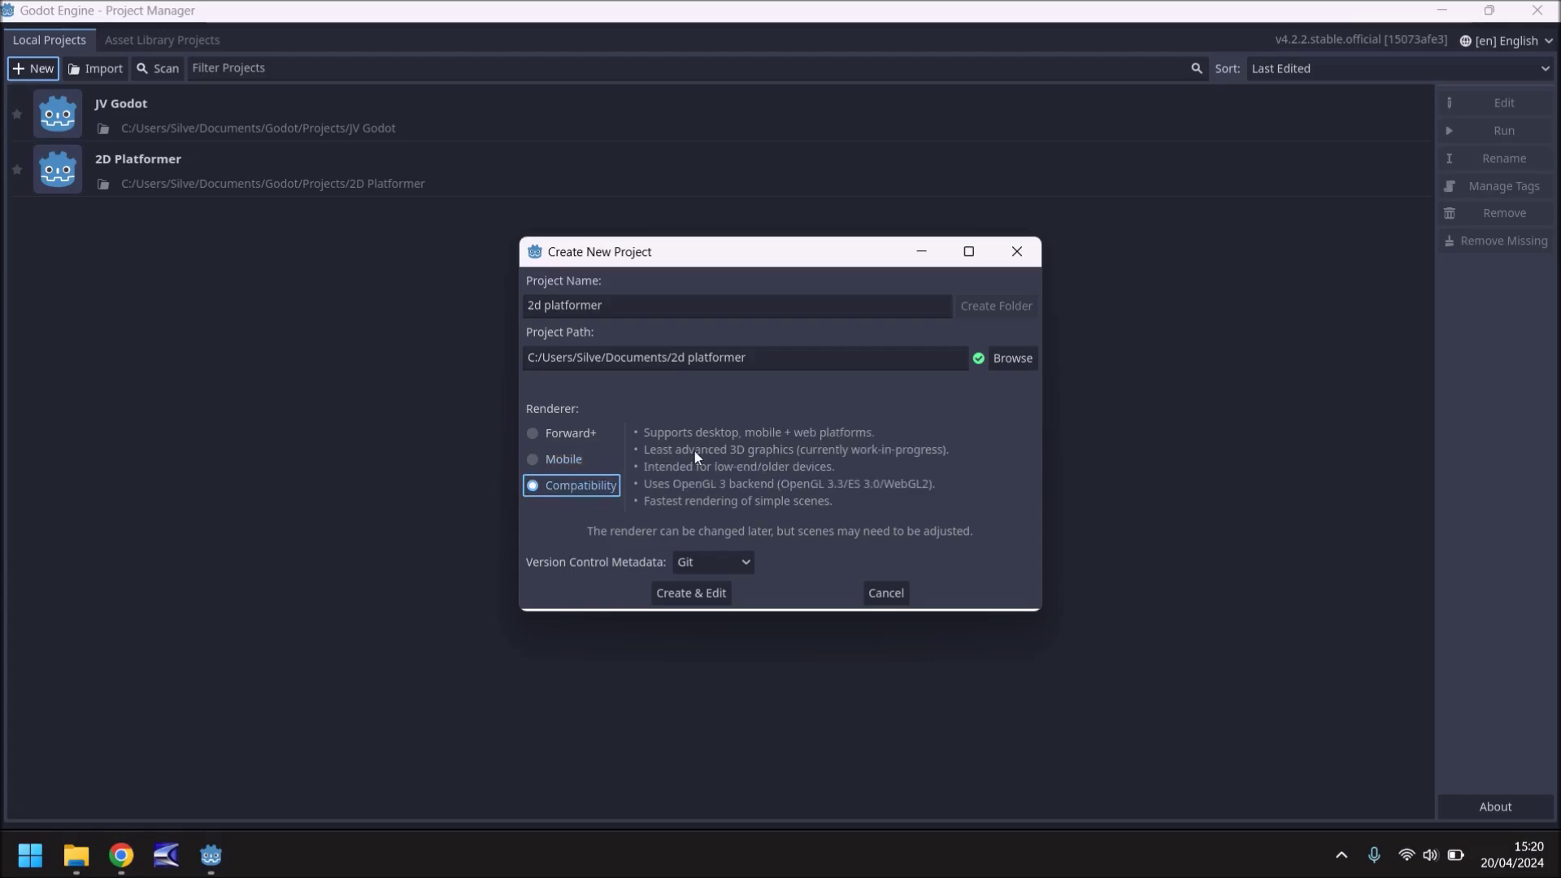
left_click(560, 432)
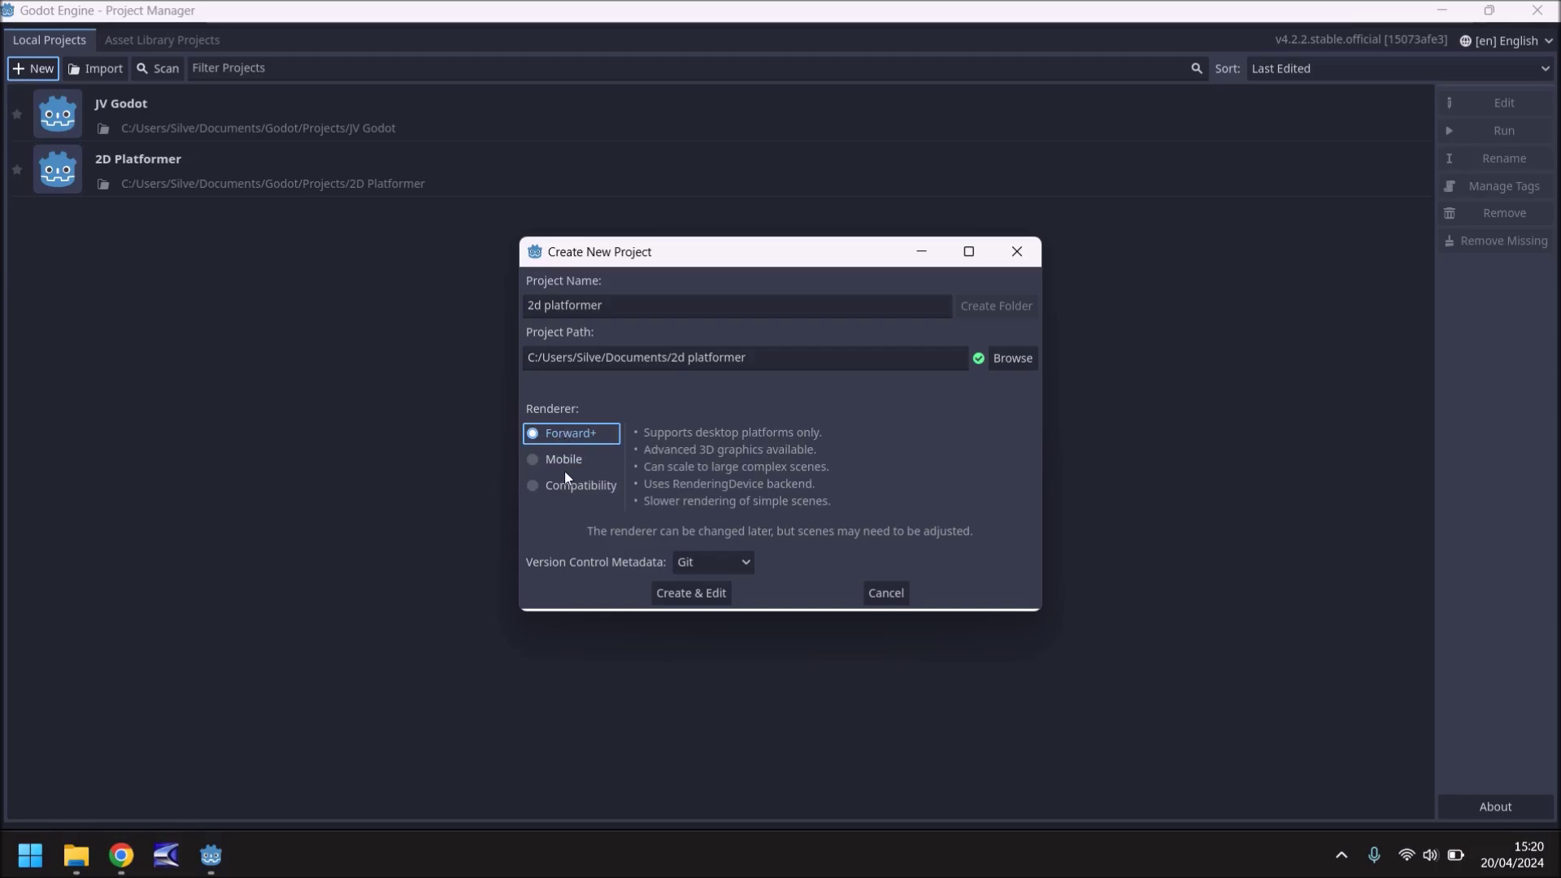
left_click(569, 491)
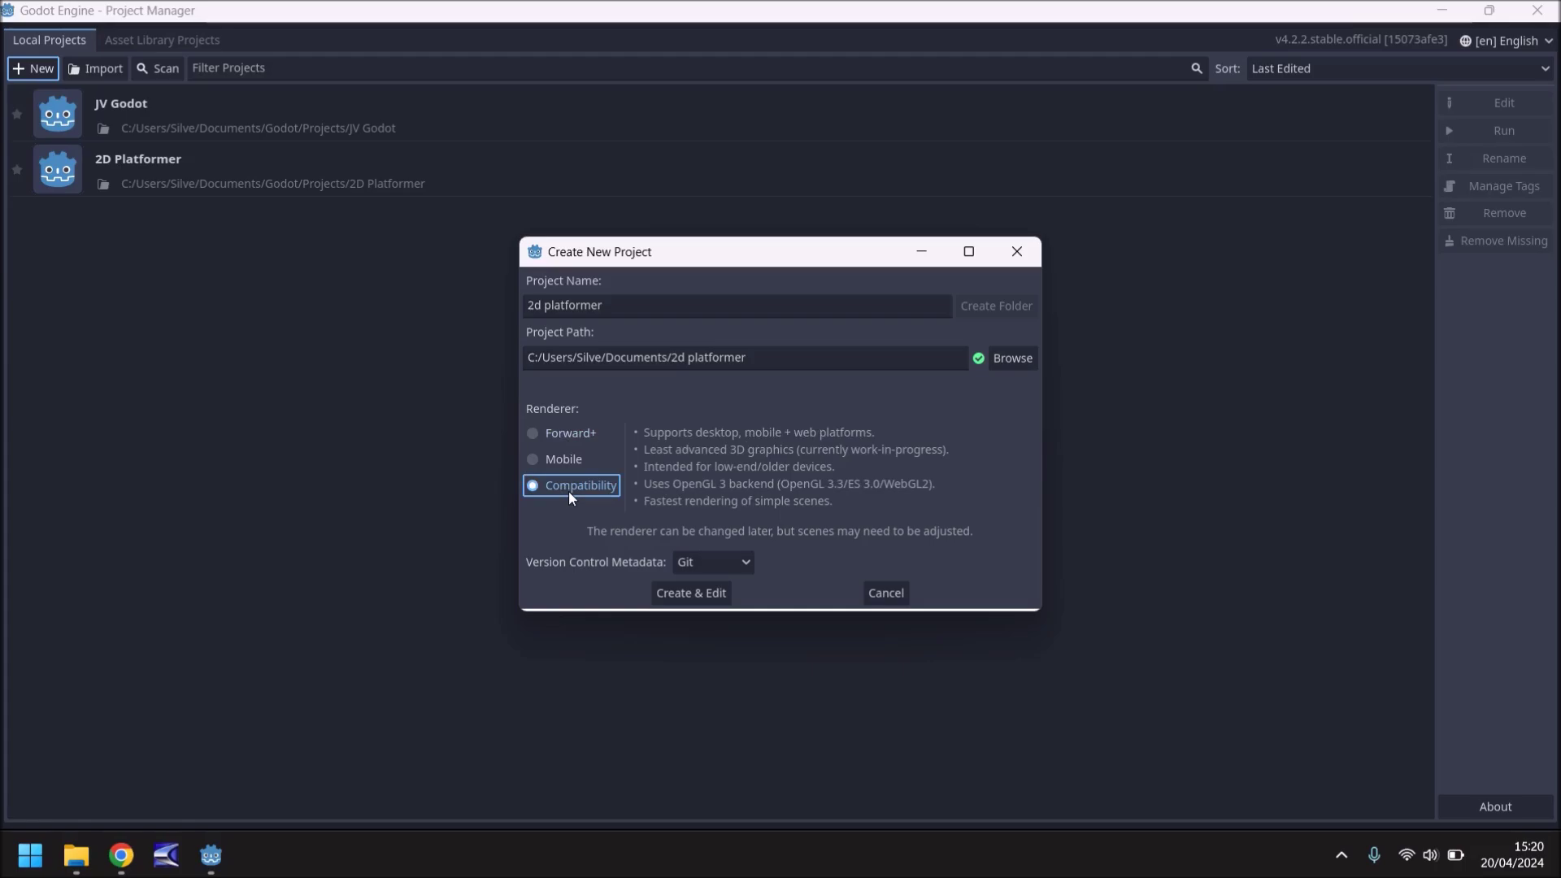
left_click(559, 459)
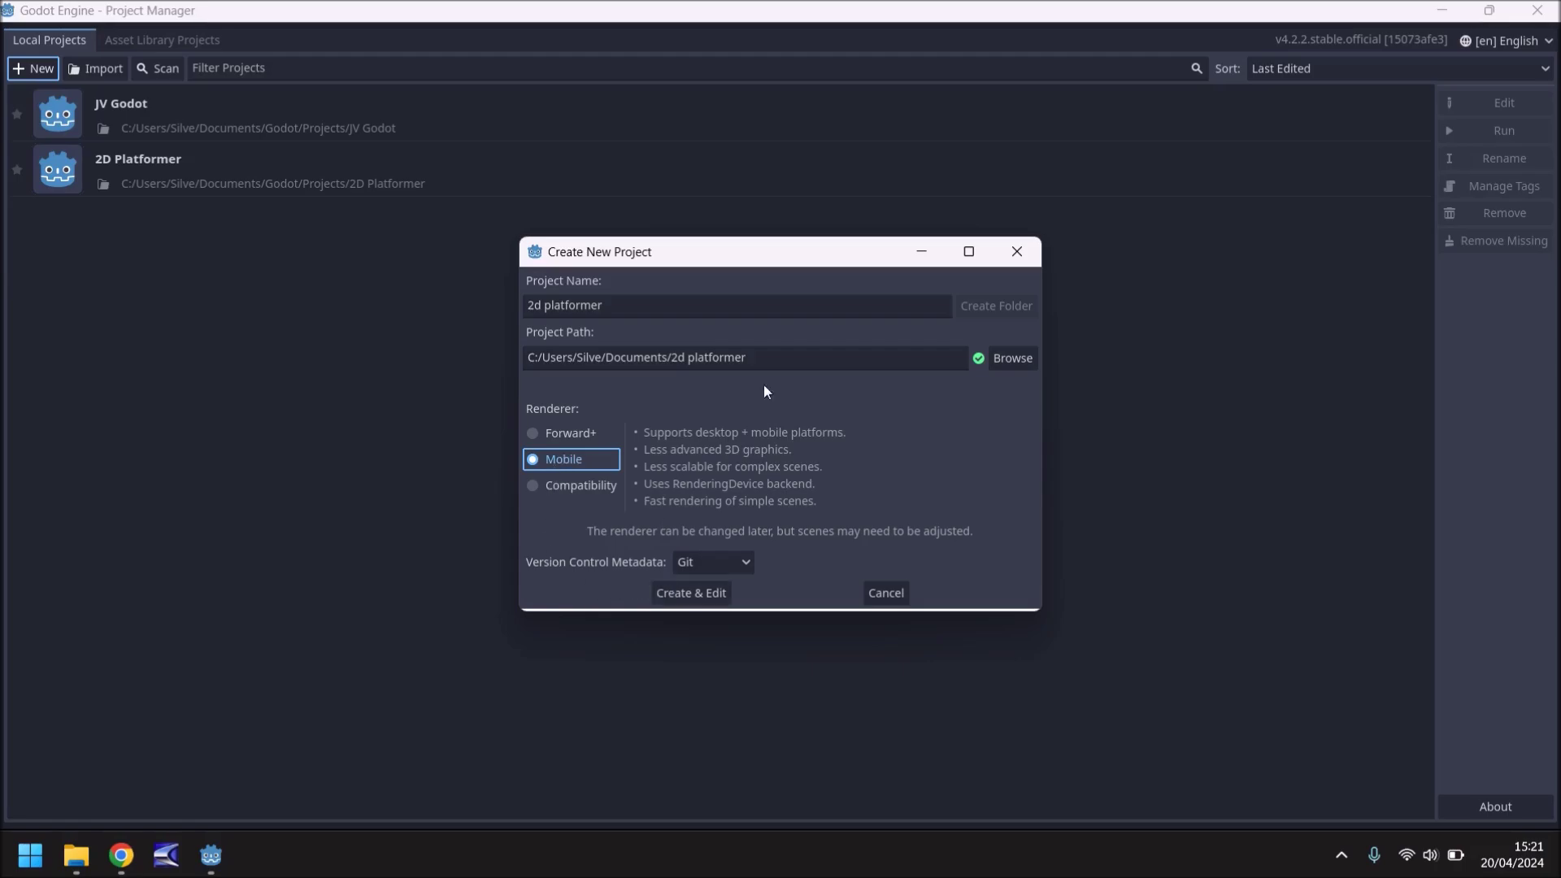
left_click(1016, 254)
- Switch to the Godot editor window of the 2D Platformer project and show the 2D workspace
mouse_move(224, 852)
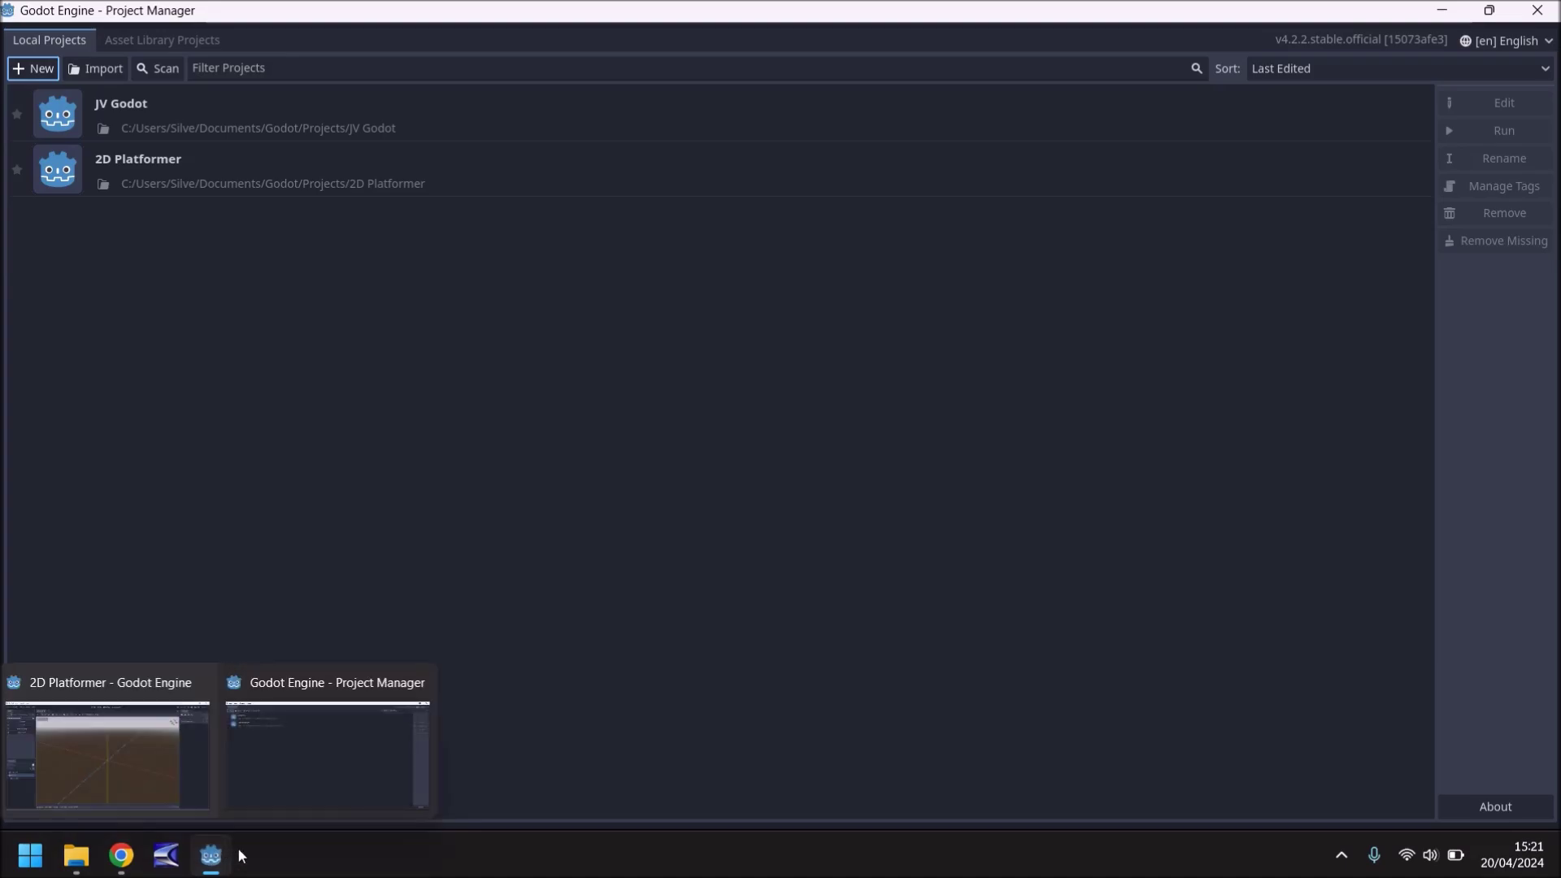
left_click(146, 767)
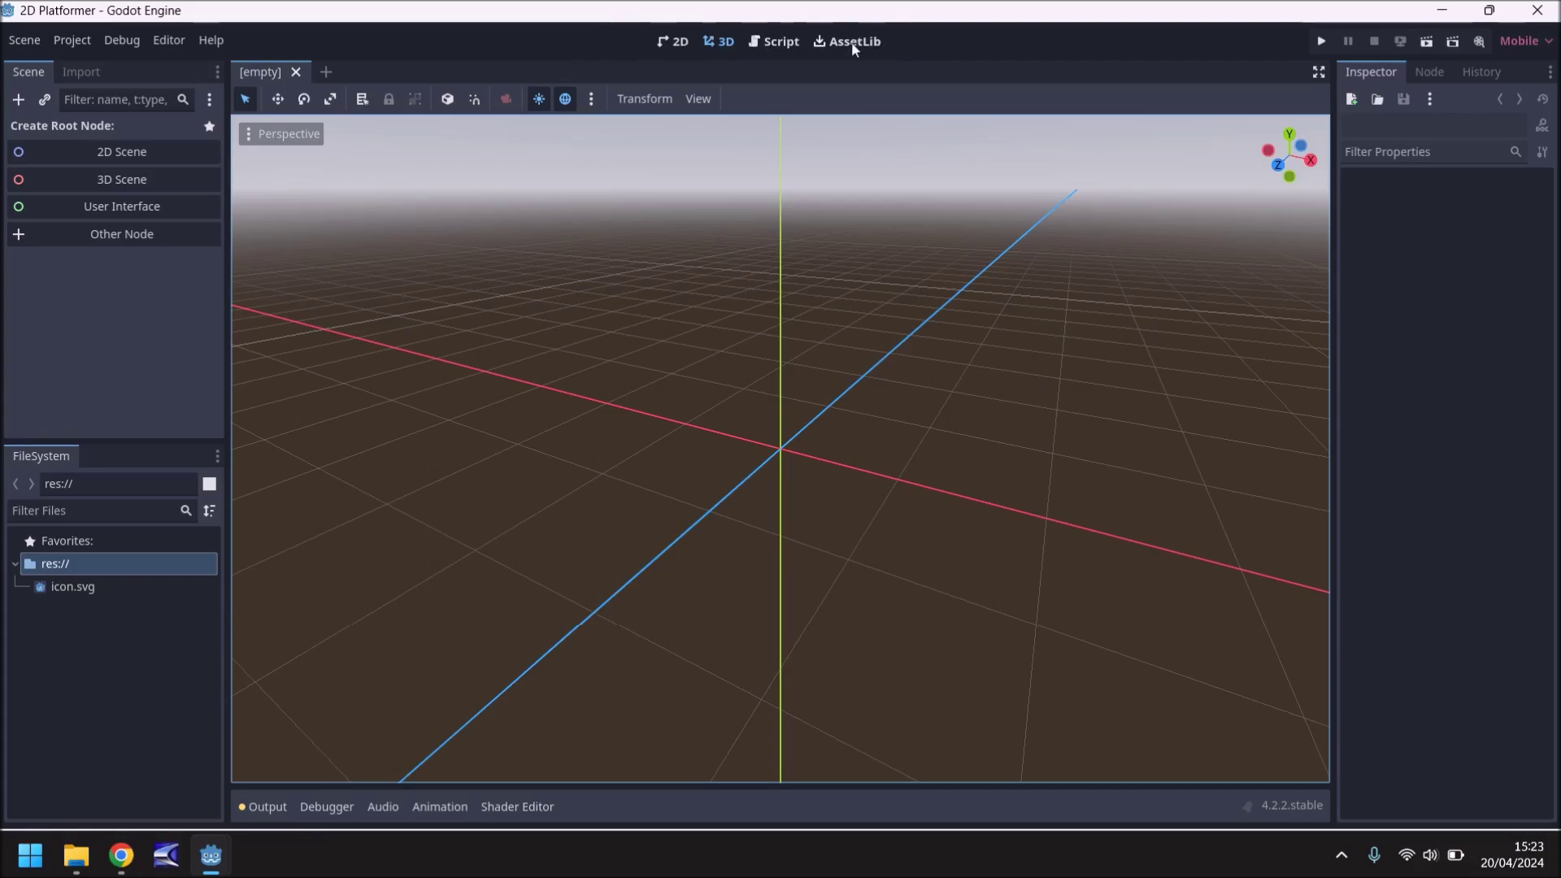
left_click(680, 43)
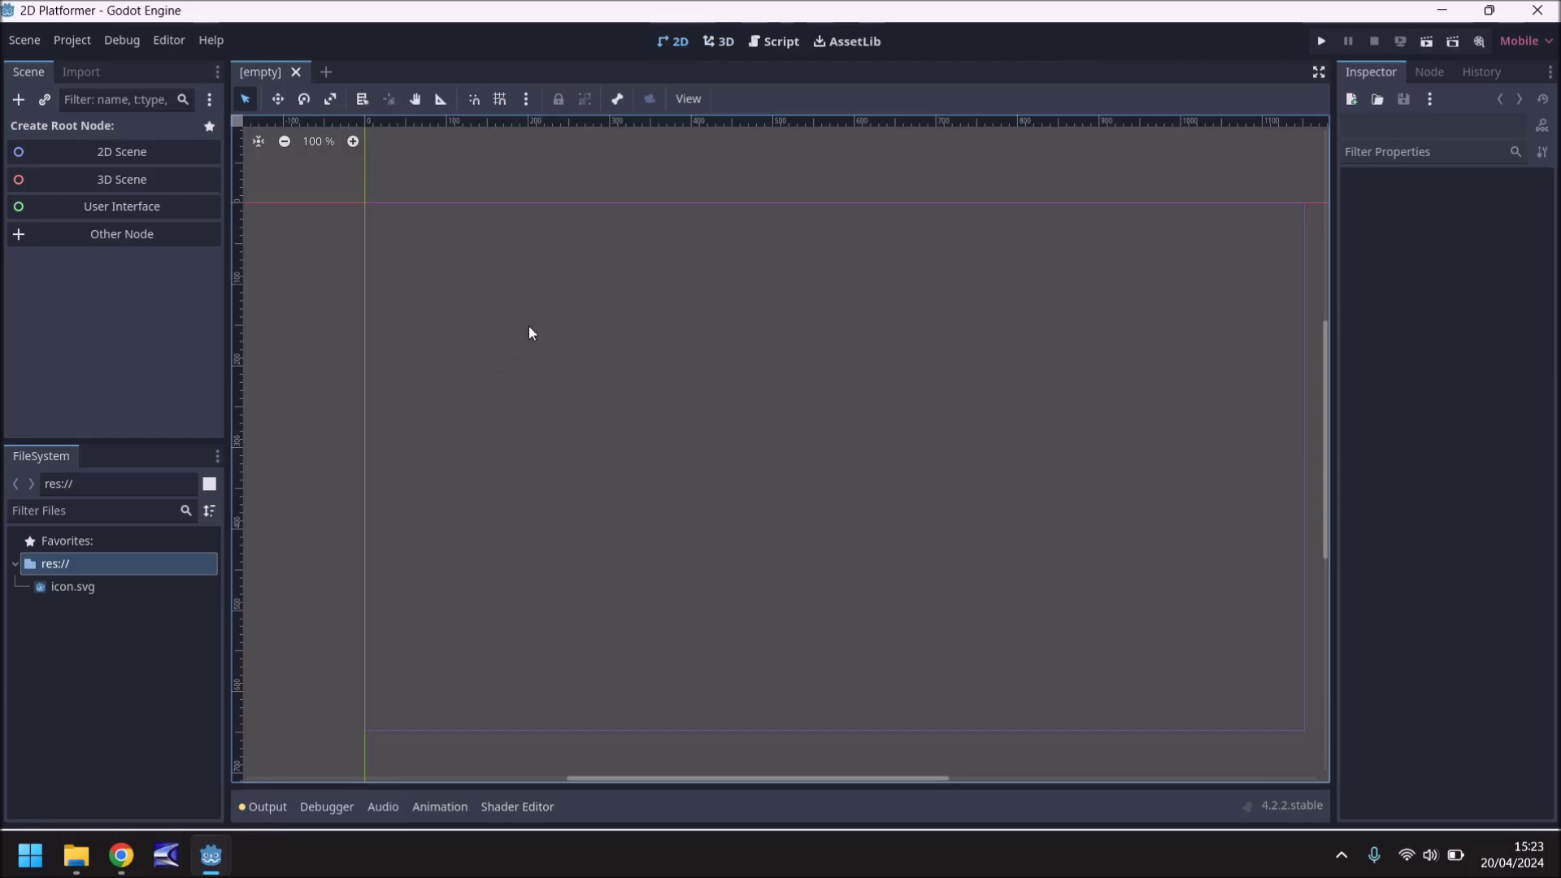
scroll(503, 328, "down", 1)
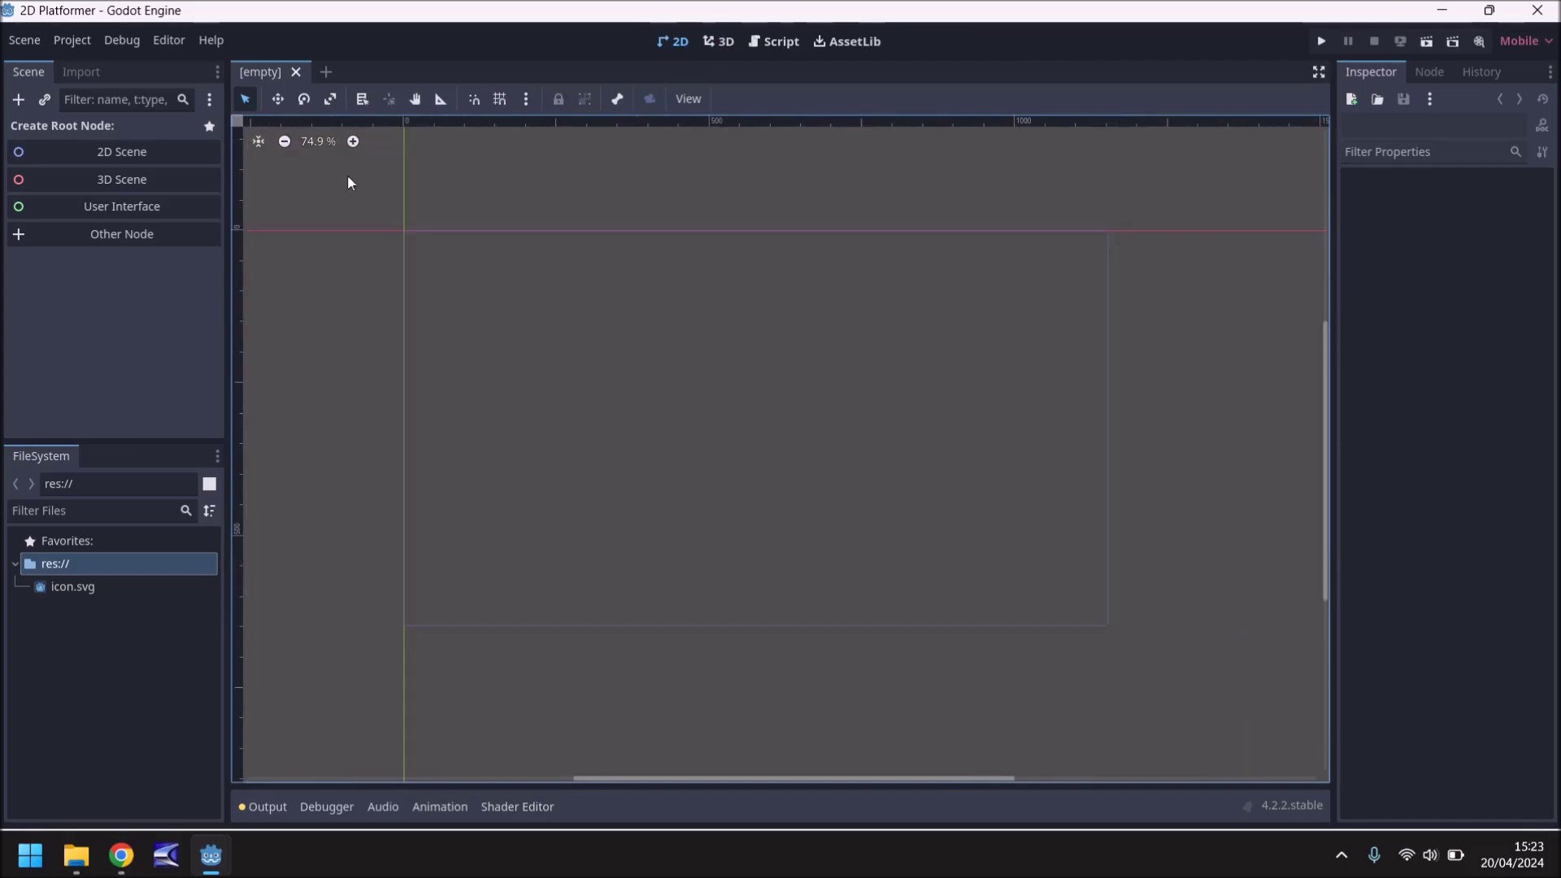
scroll(468, 264, "up", 2)
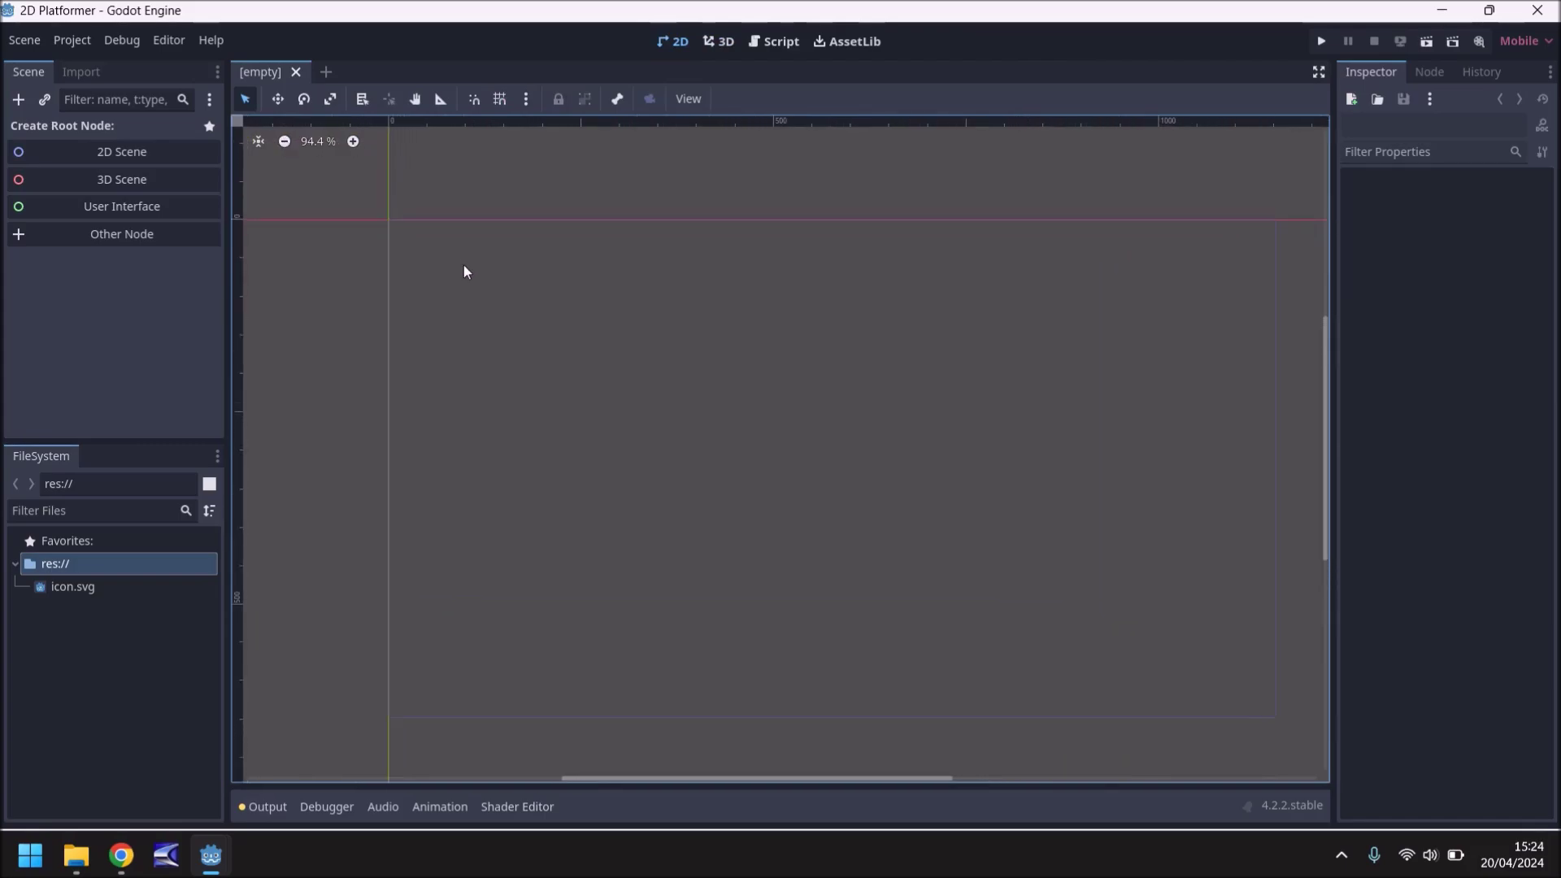
scroll(464, 267, "up", 1)
scroll(447, 289, "down", 1)
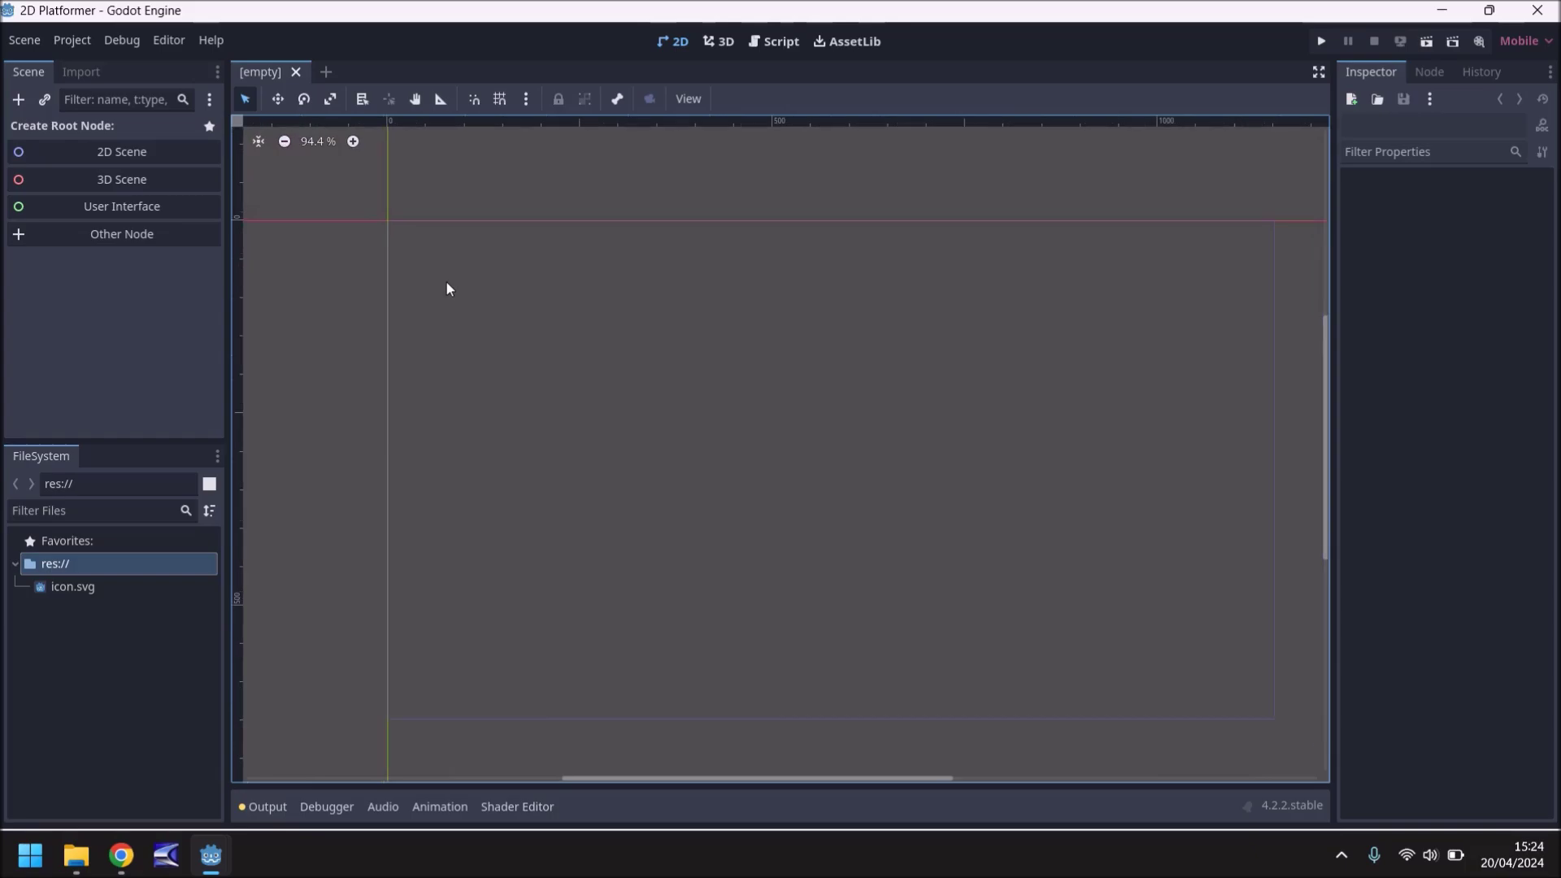
scroll(447, 289, "up", 1)
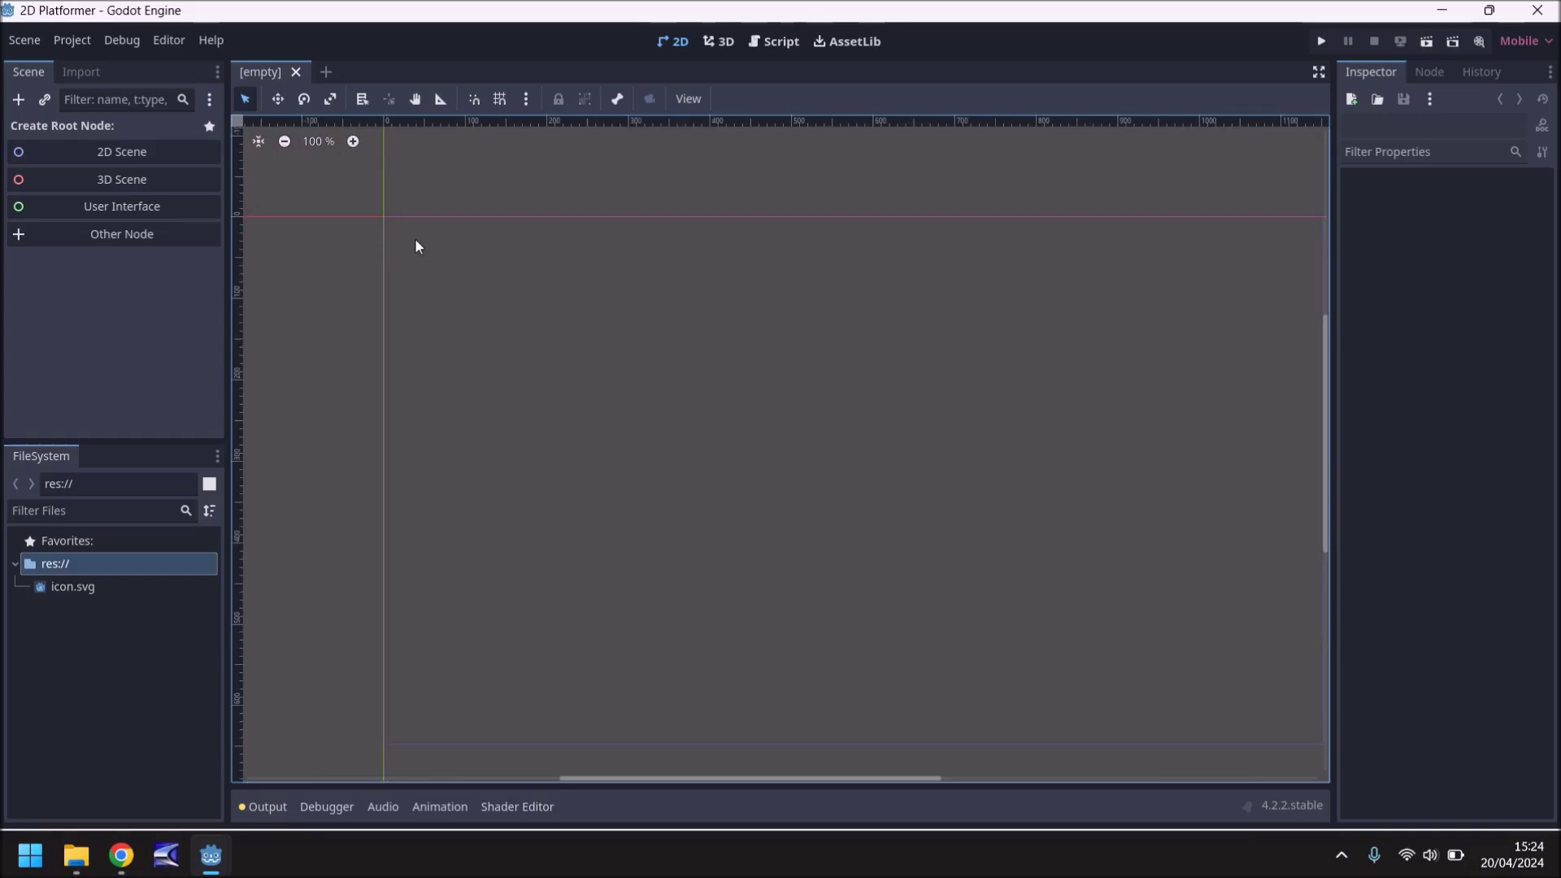
middle_click_drag(415, 240, 674, 498)
right_click(696, 376)
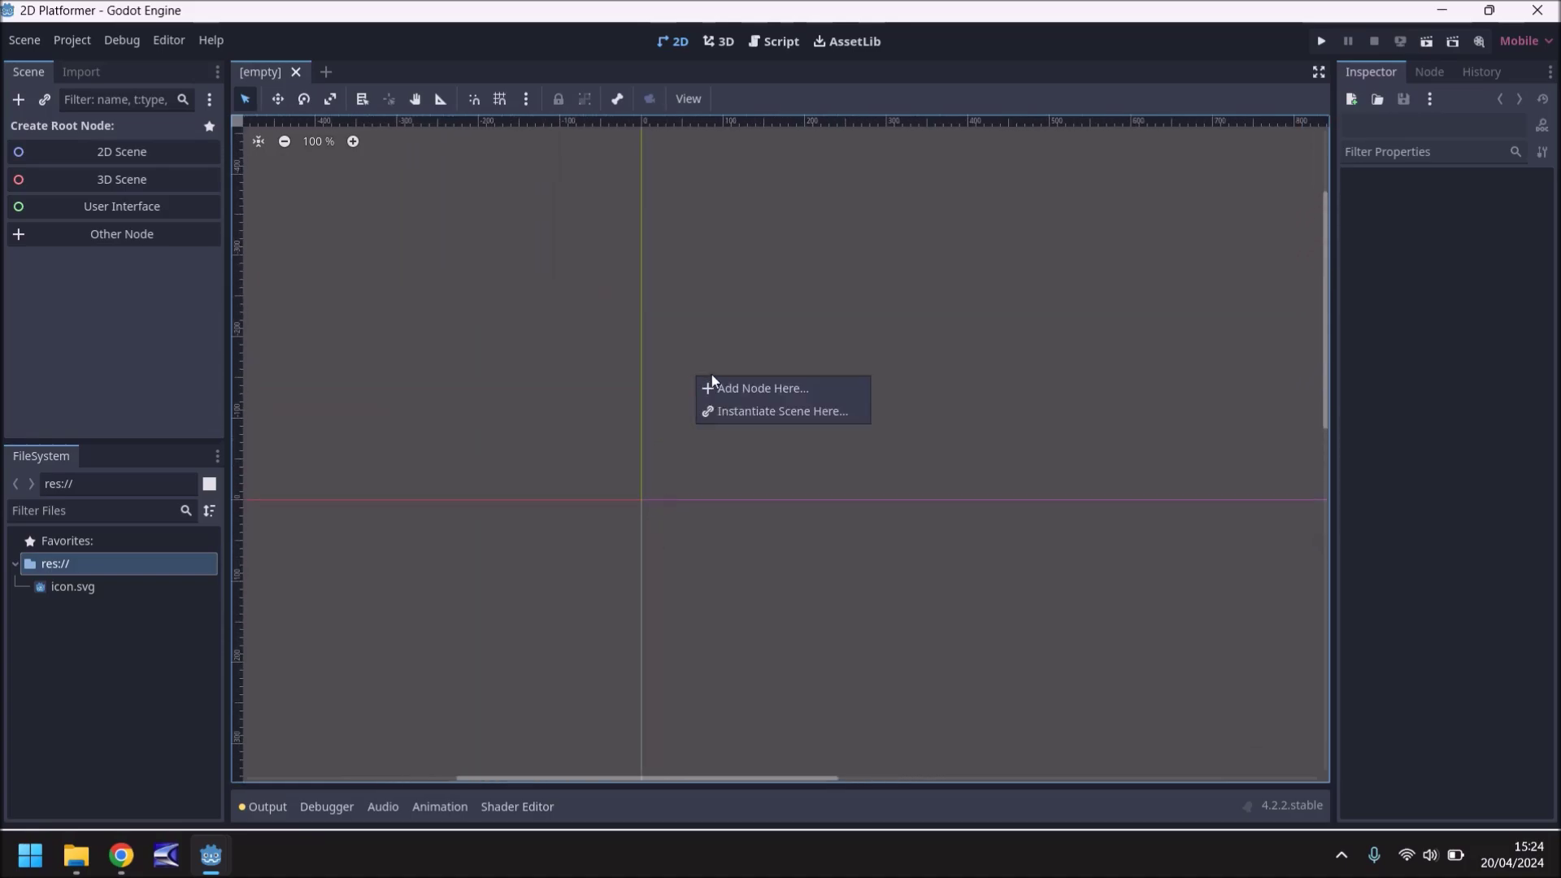
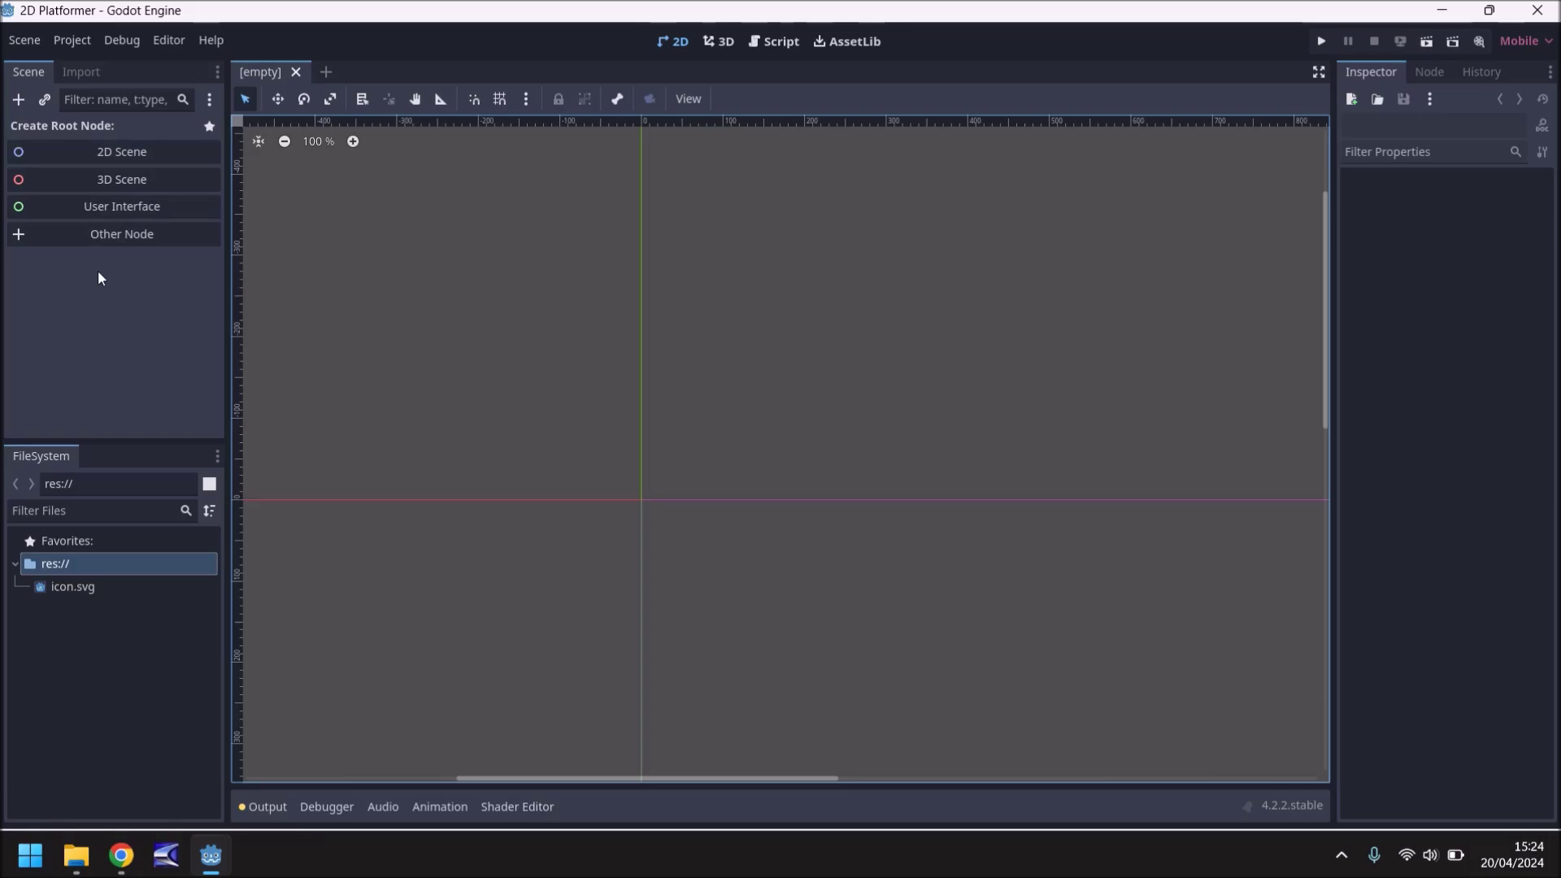
- Create a 2D scene root node and rename it Level1
left_click(127, 153)
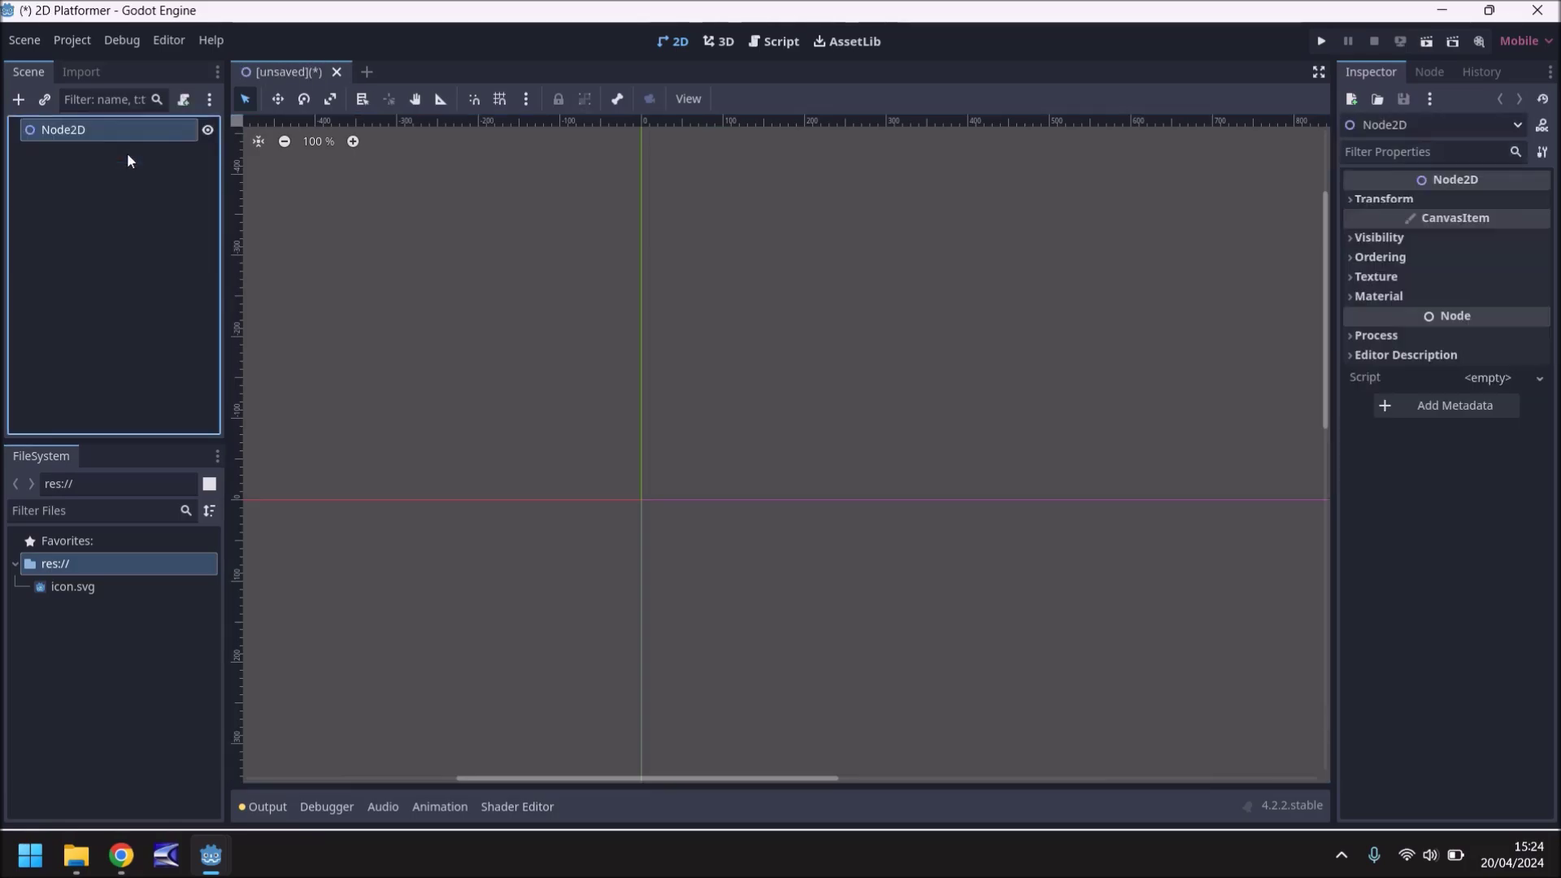
double_click(96, 123)
left_click_drag(92, 130, 35, 130)
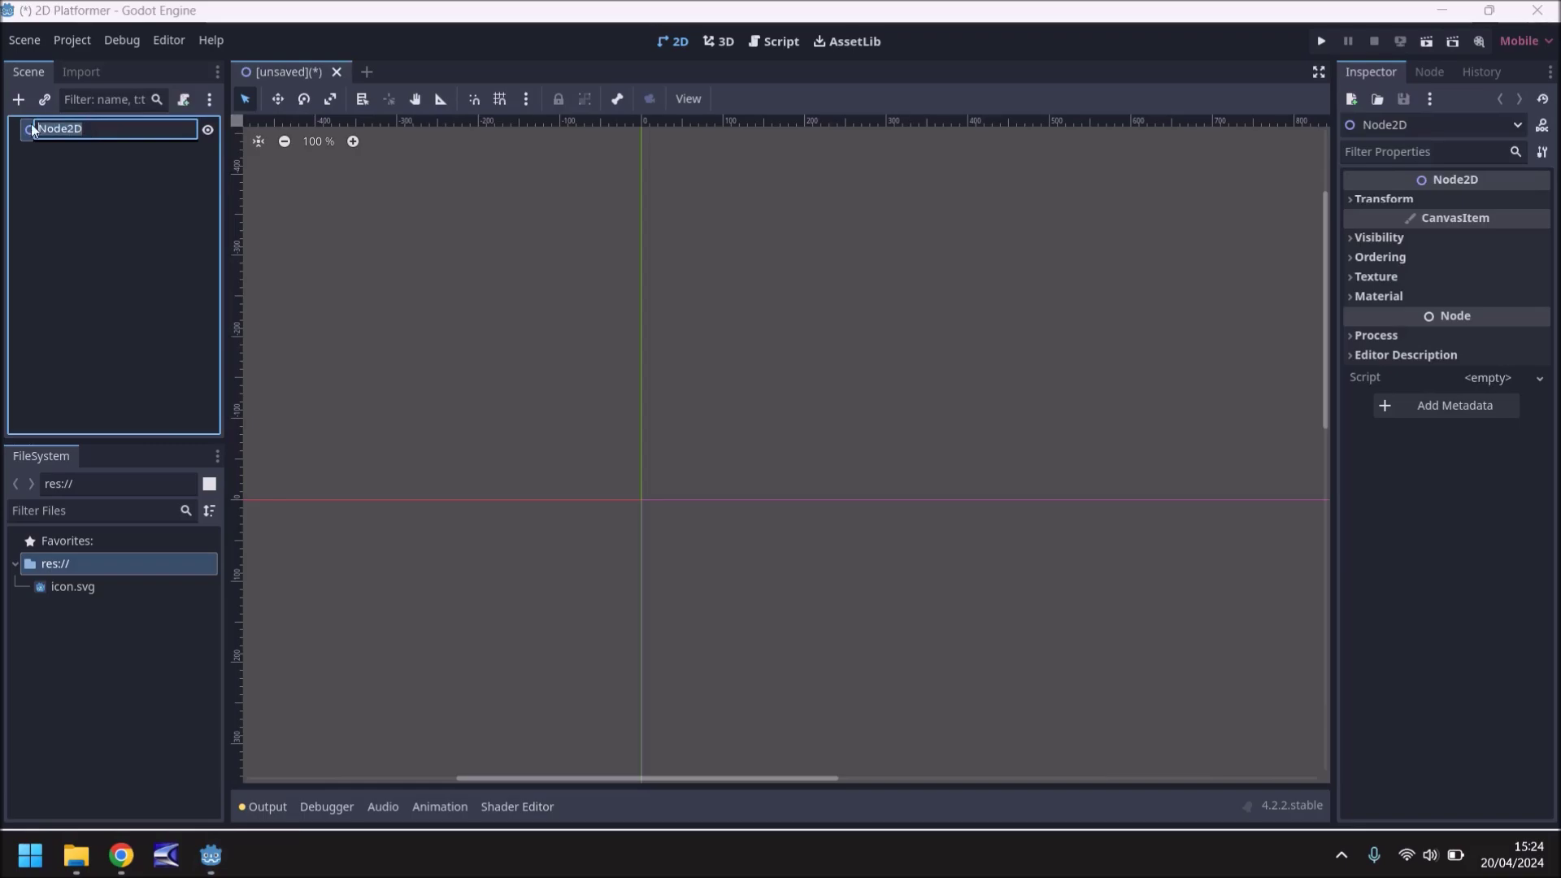
type("Level1")
key("Return")
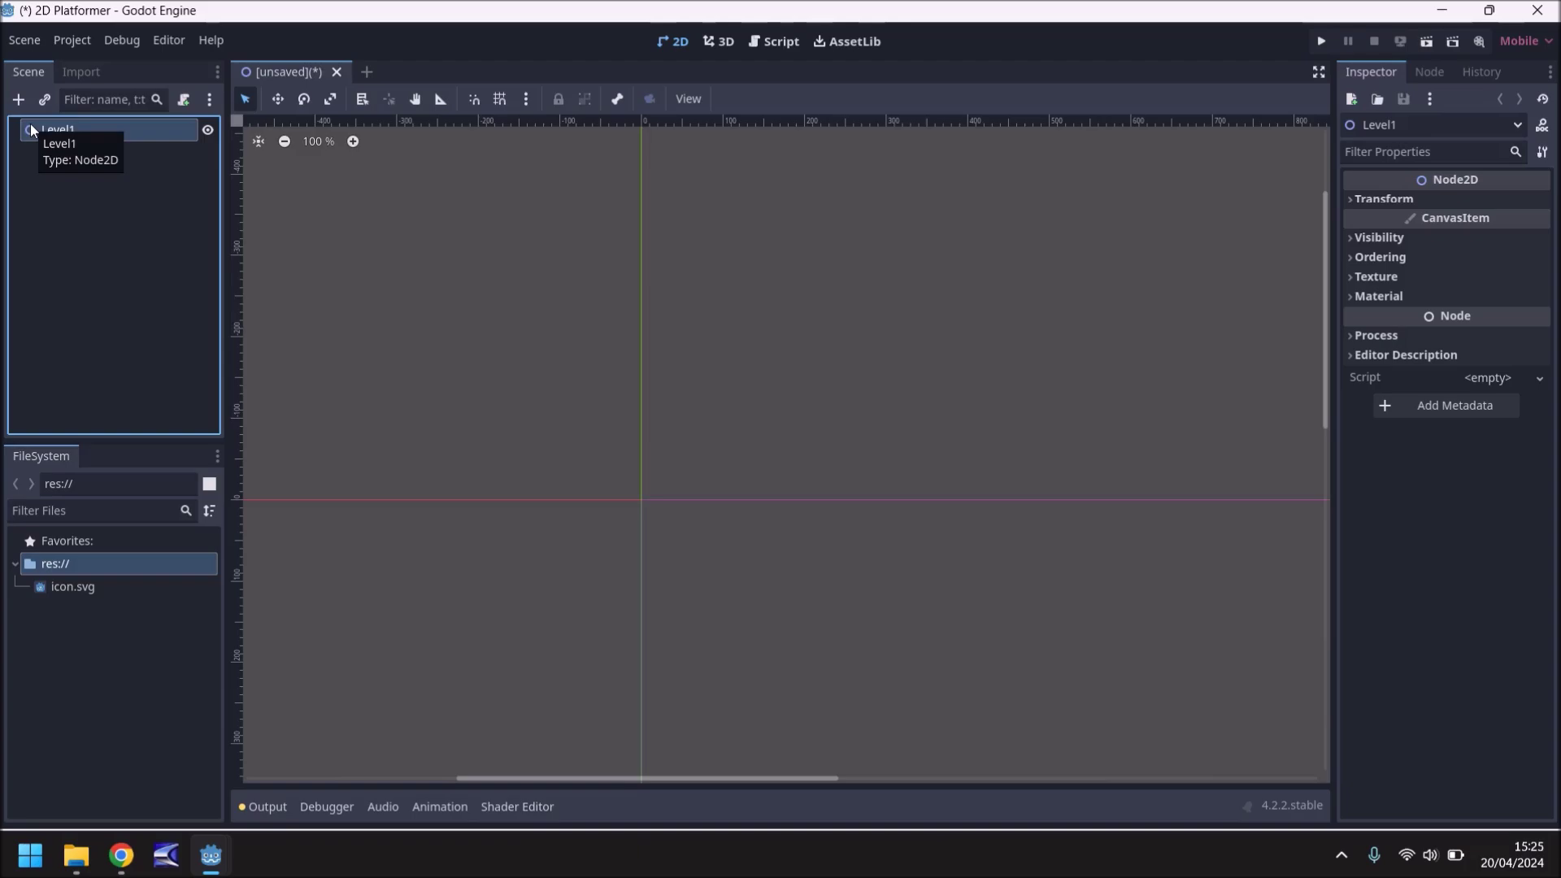
- Save the scene as level_1.tscn in a new project folder named Level Scenes and select the saved file there
left_click(27, 42)
left_click(70, 211)
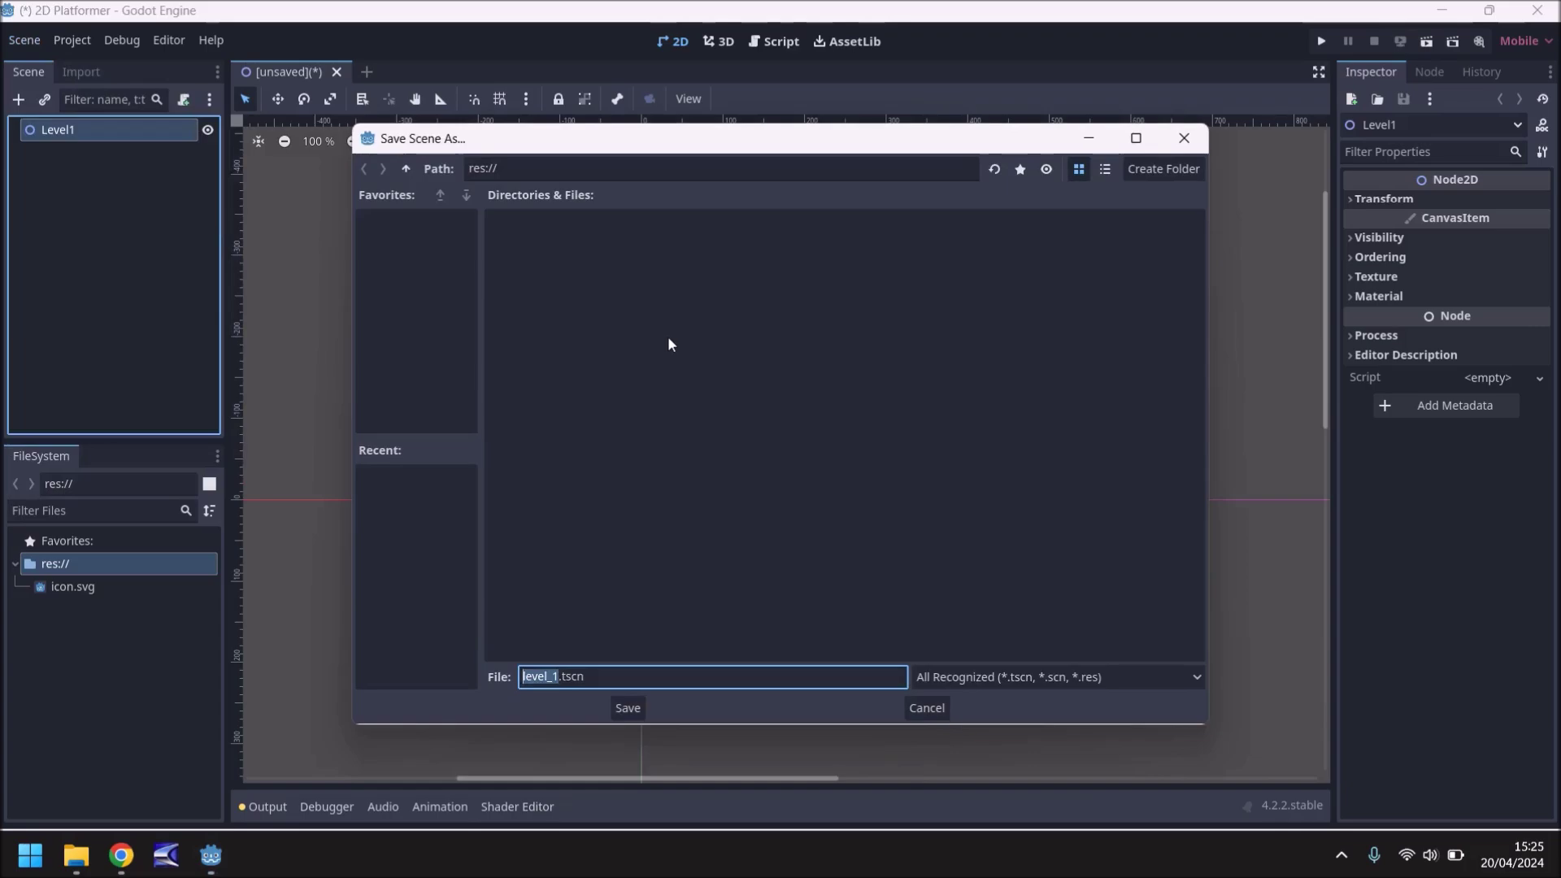
right_click(636, 309)
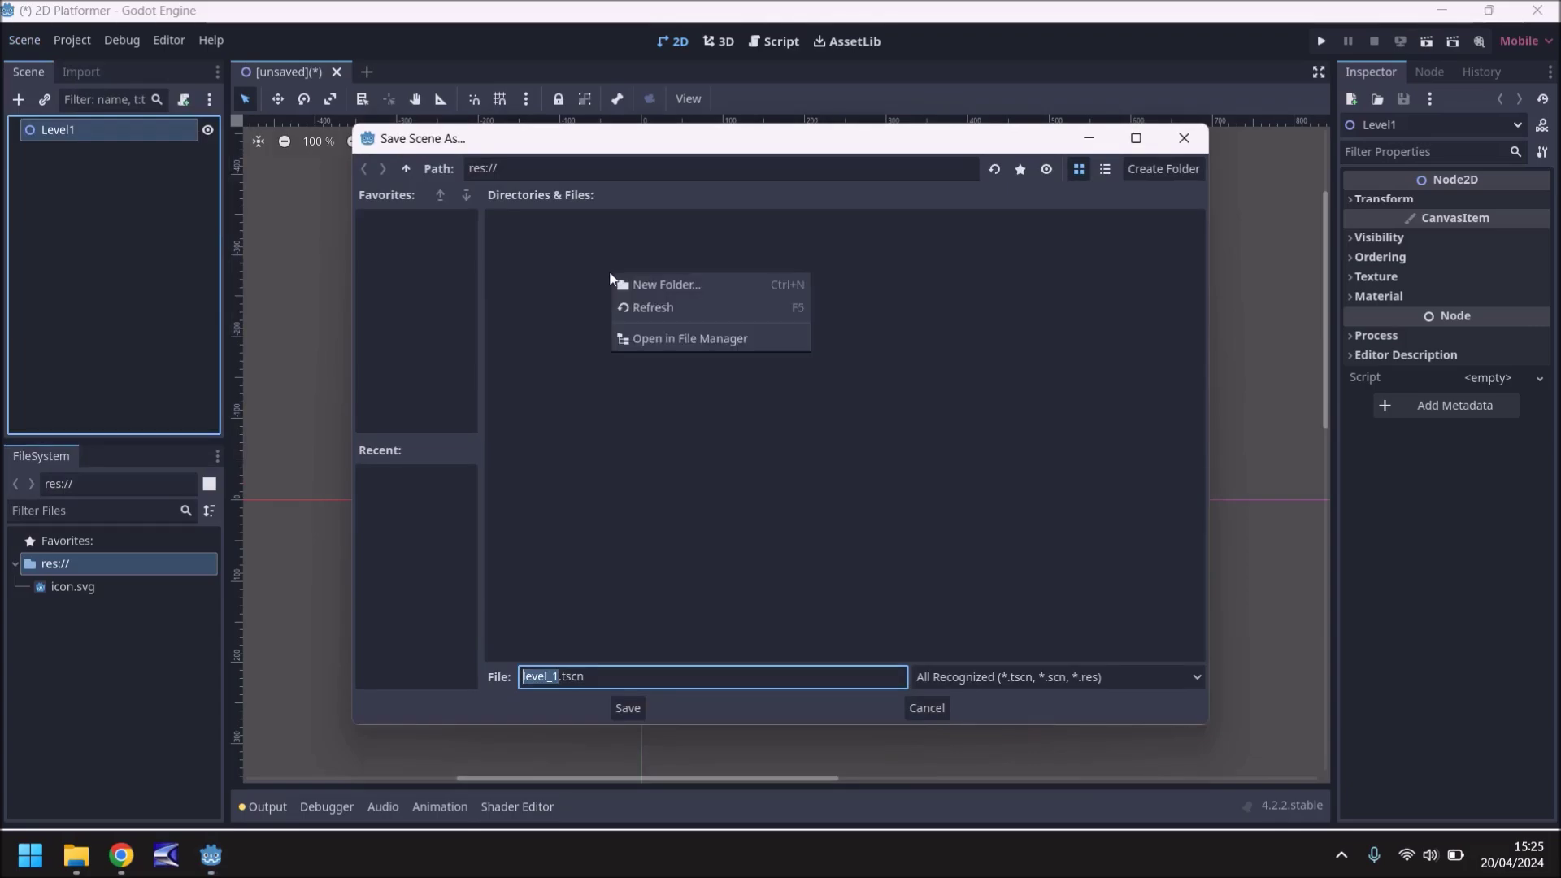
left_click(657, 283)
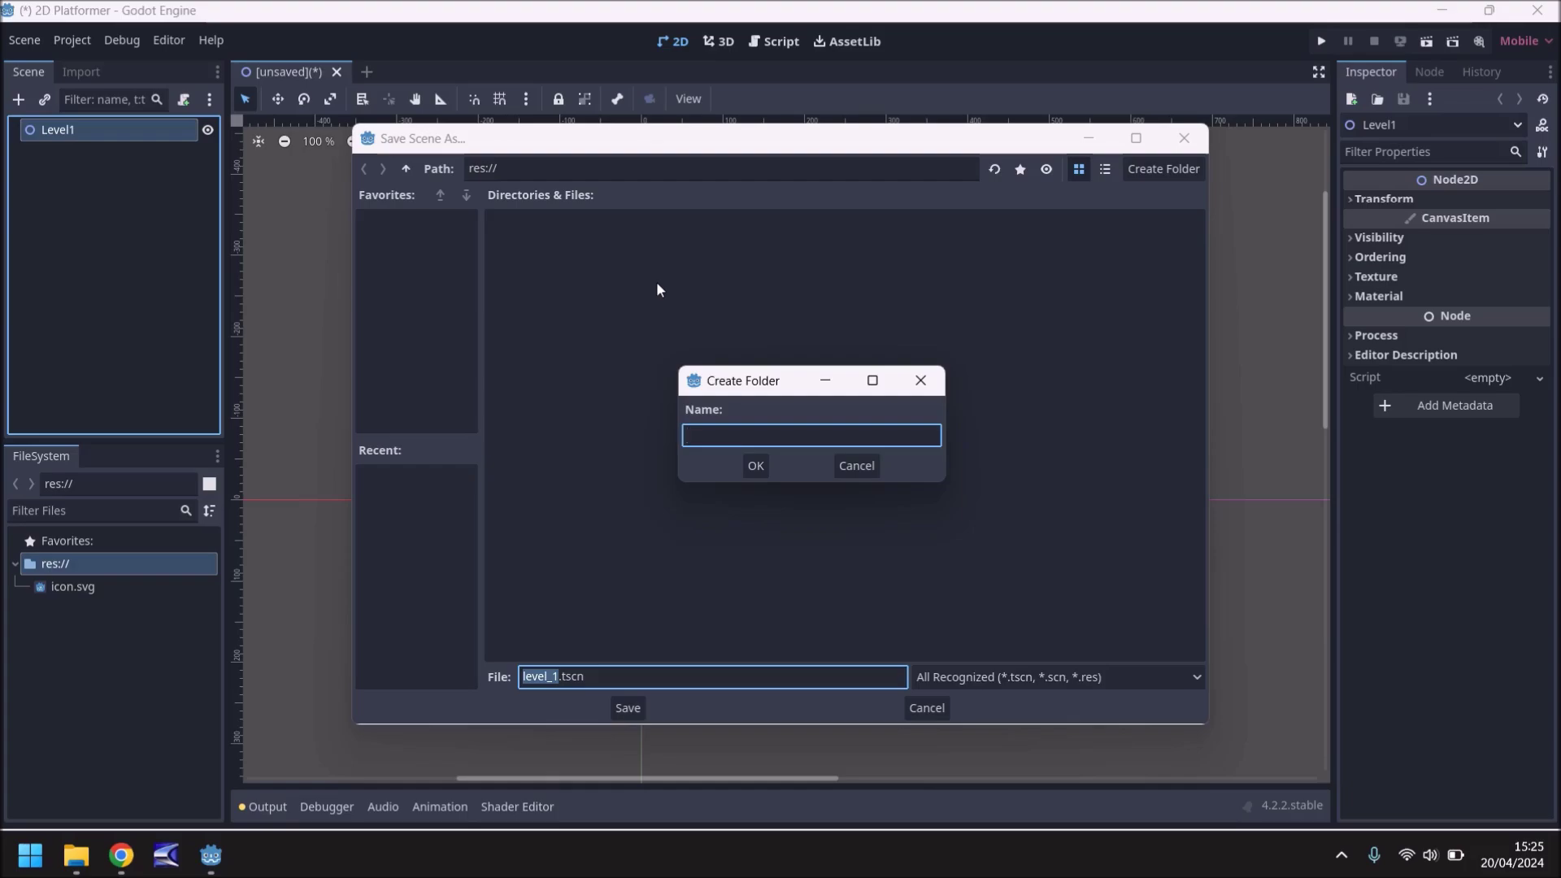
type("Level Scenes")
key("Return")
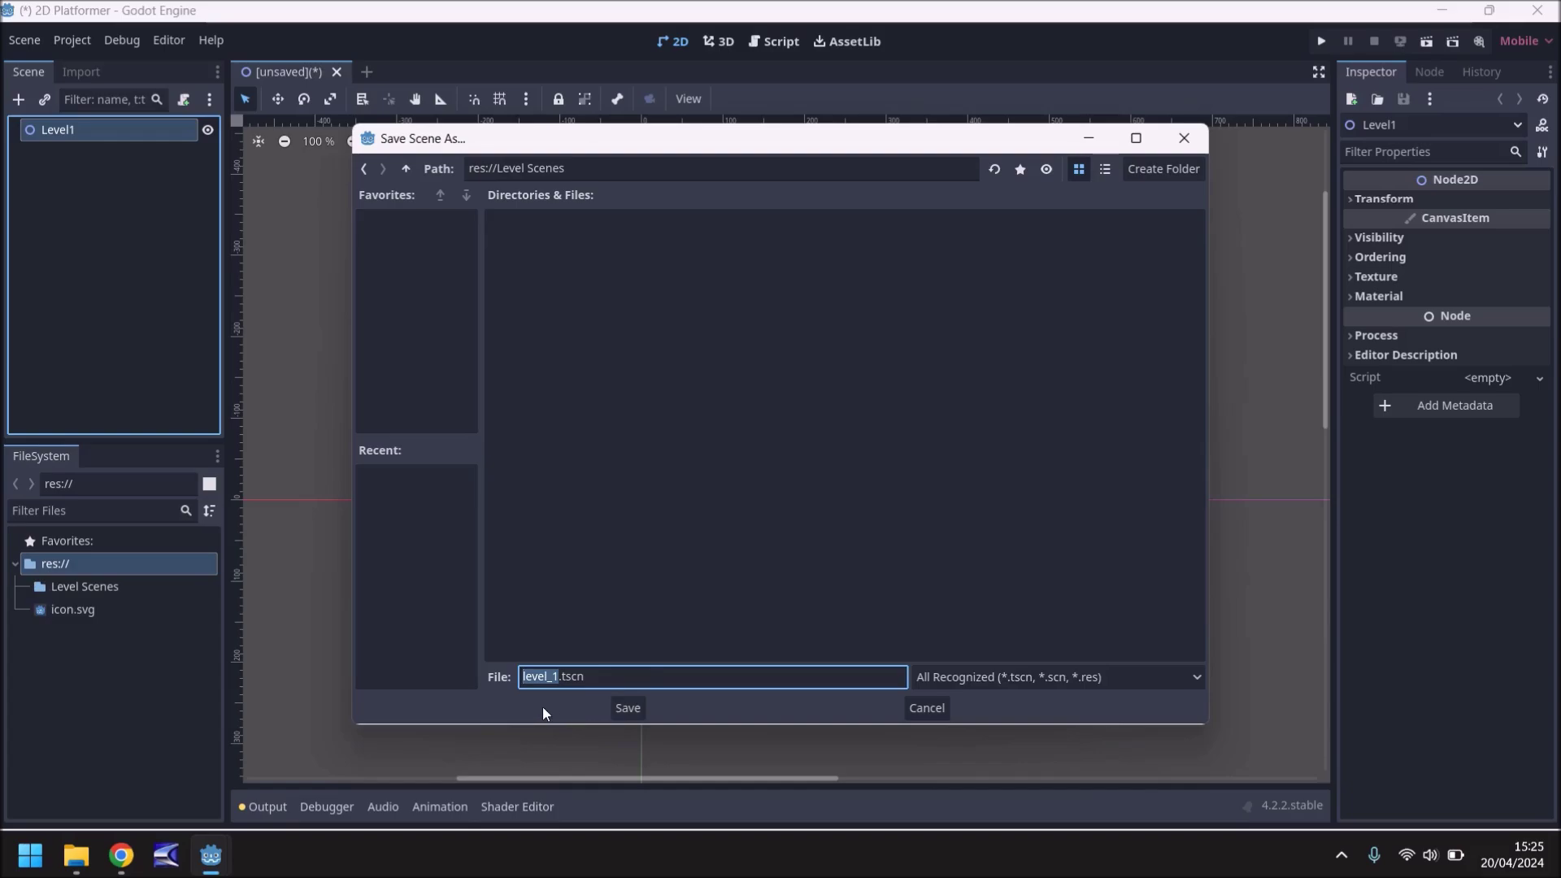
left_click(628, 707)
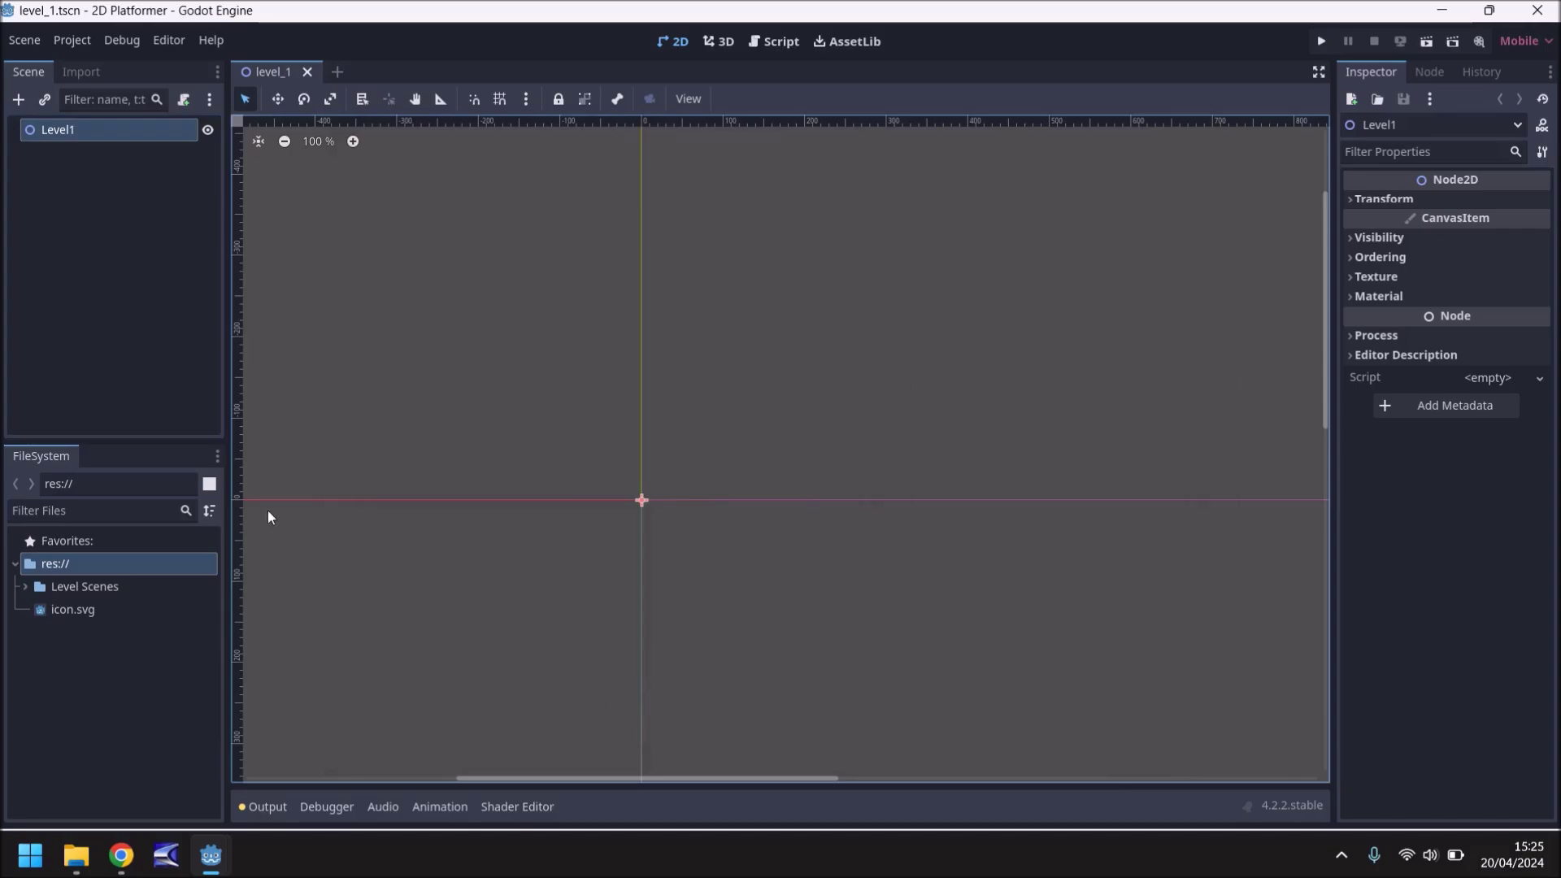
left_click(25, 586)
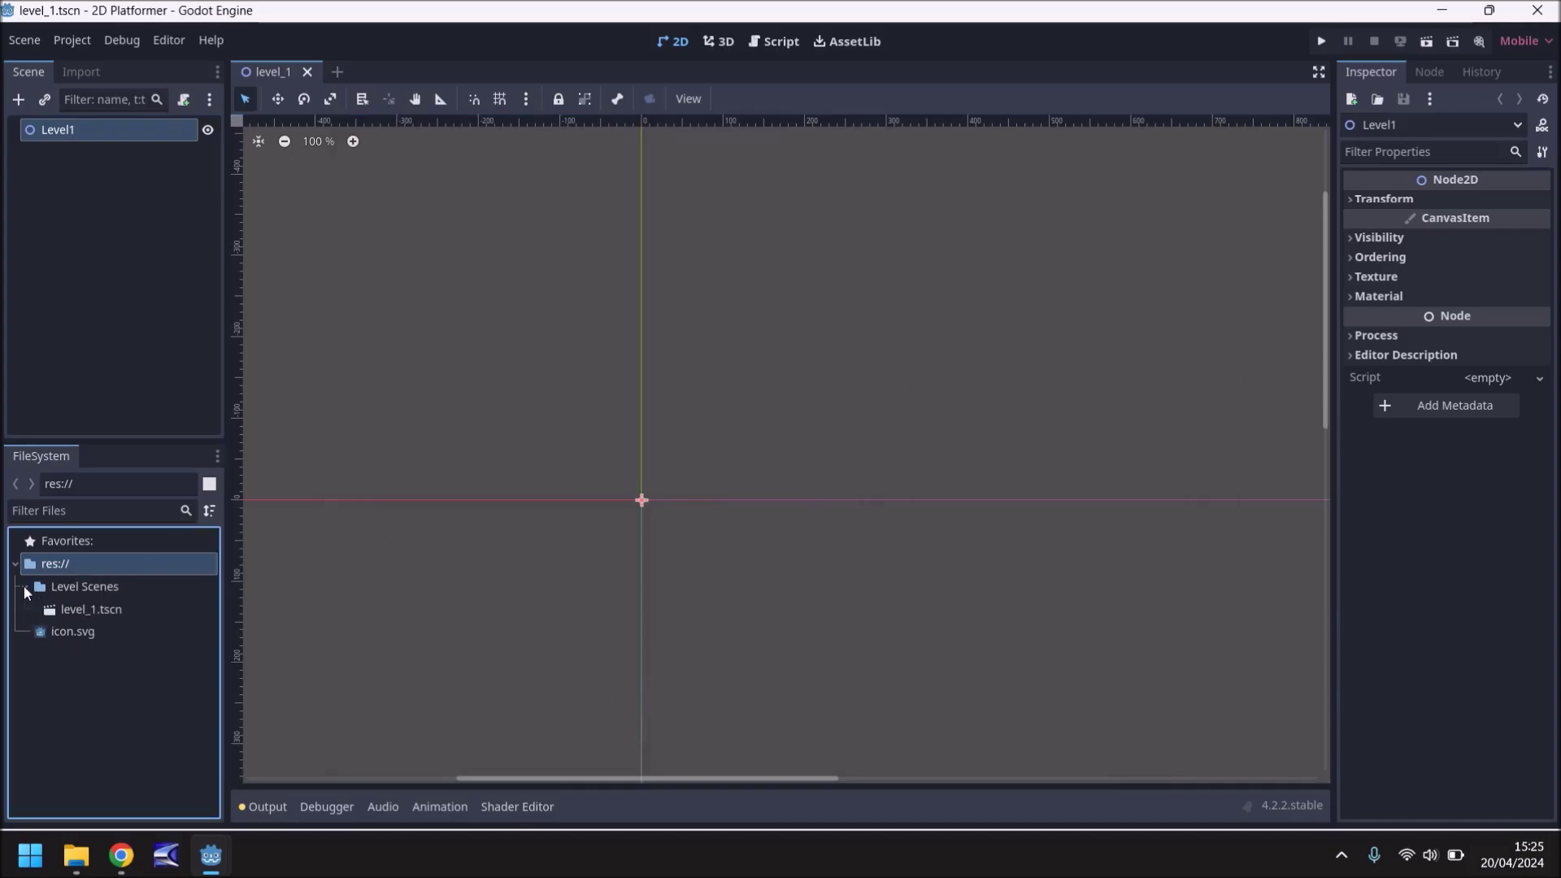
left_click(89, 614)
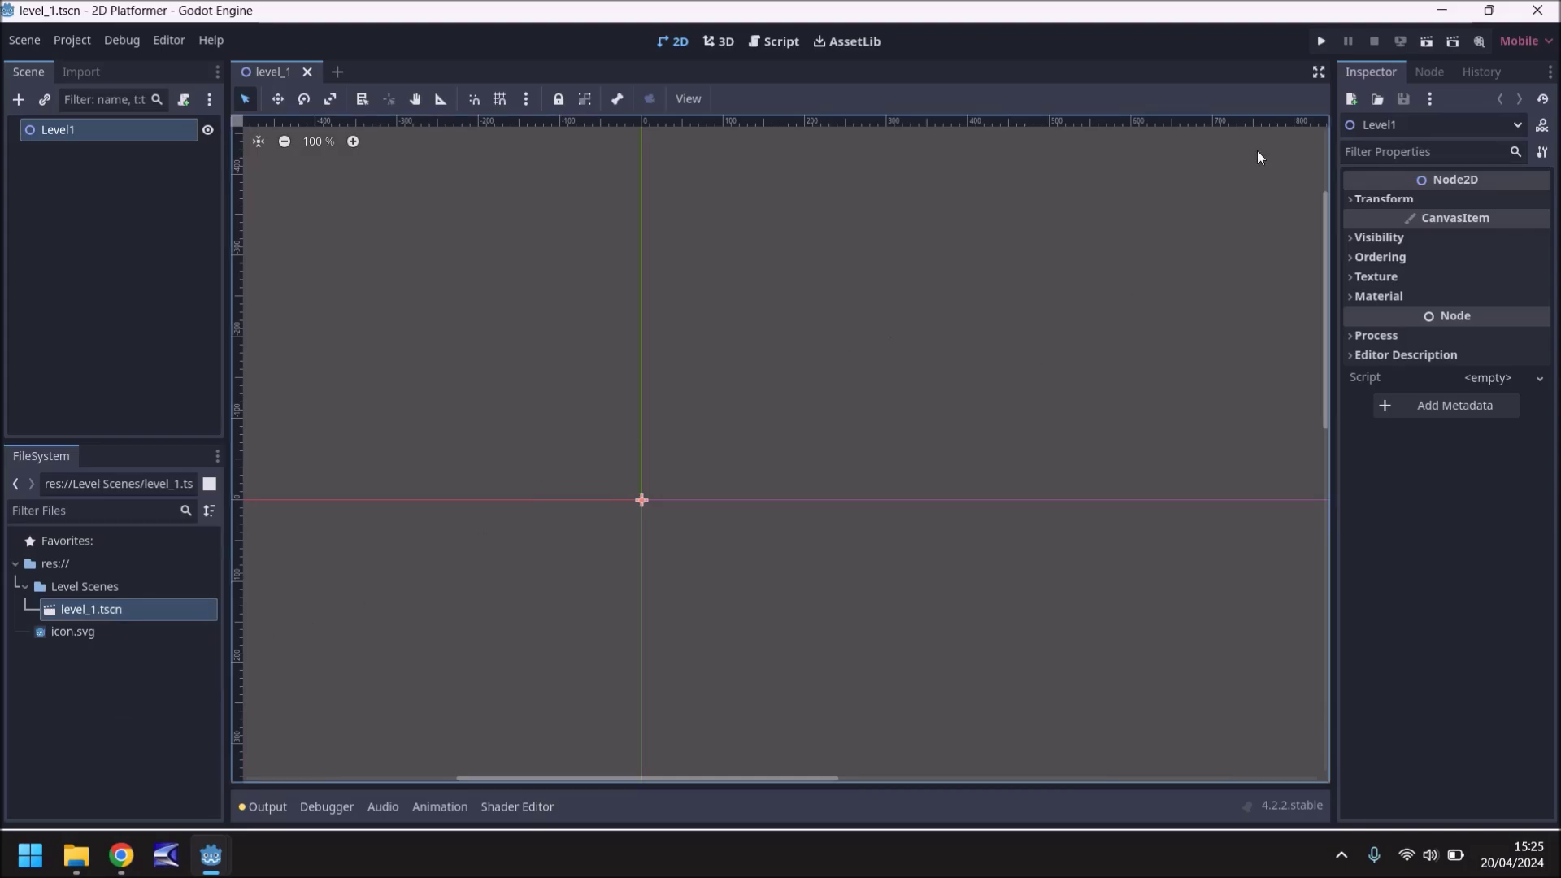
- Try to run the project and dismiss the main scene selection without choosing a scene
left_click(1318, 41)
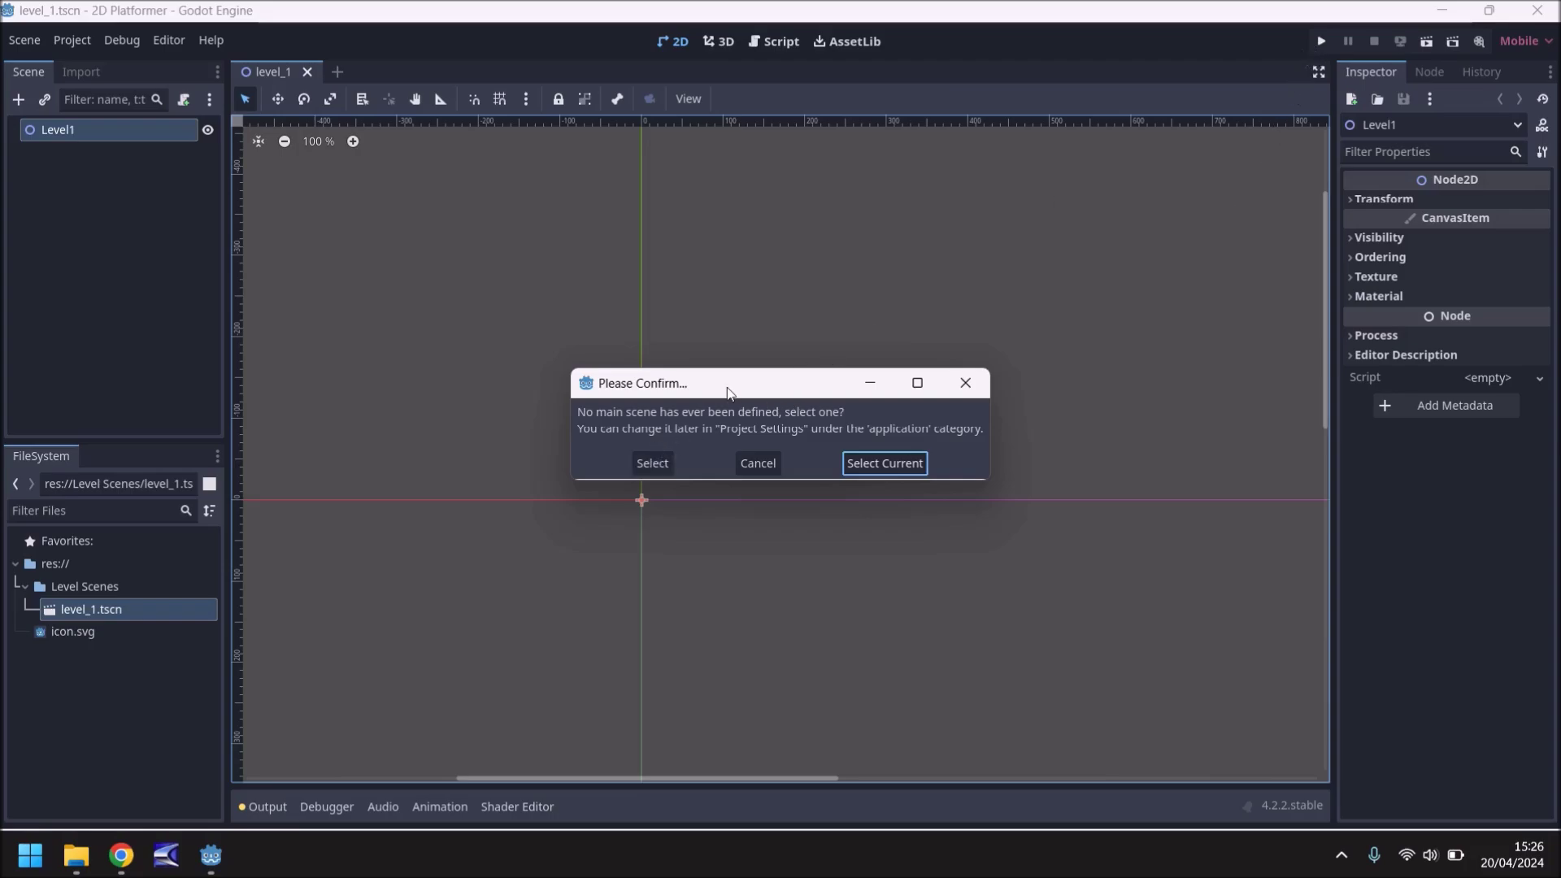
left_click(959, 392)
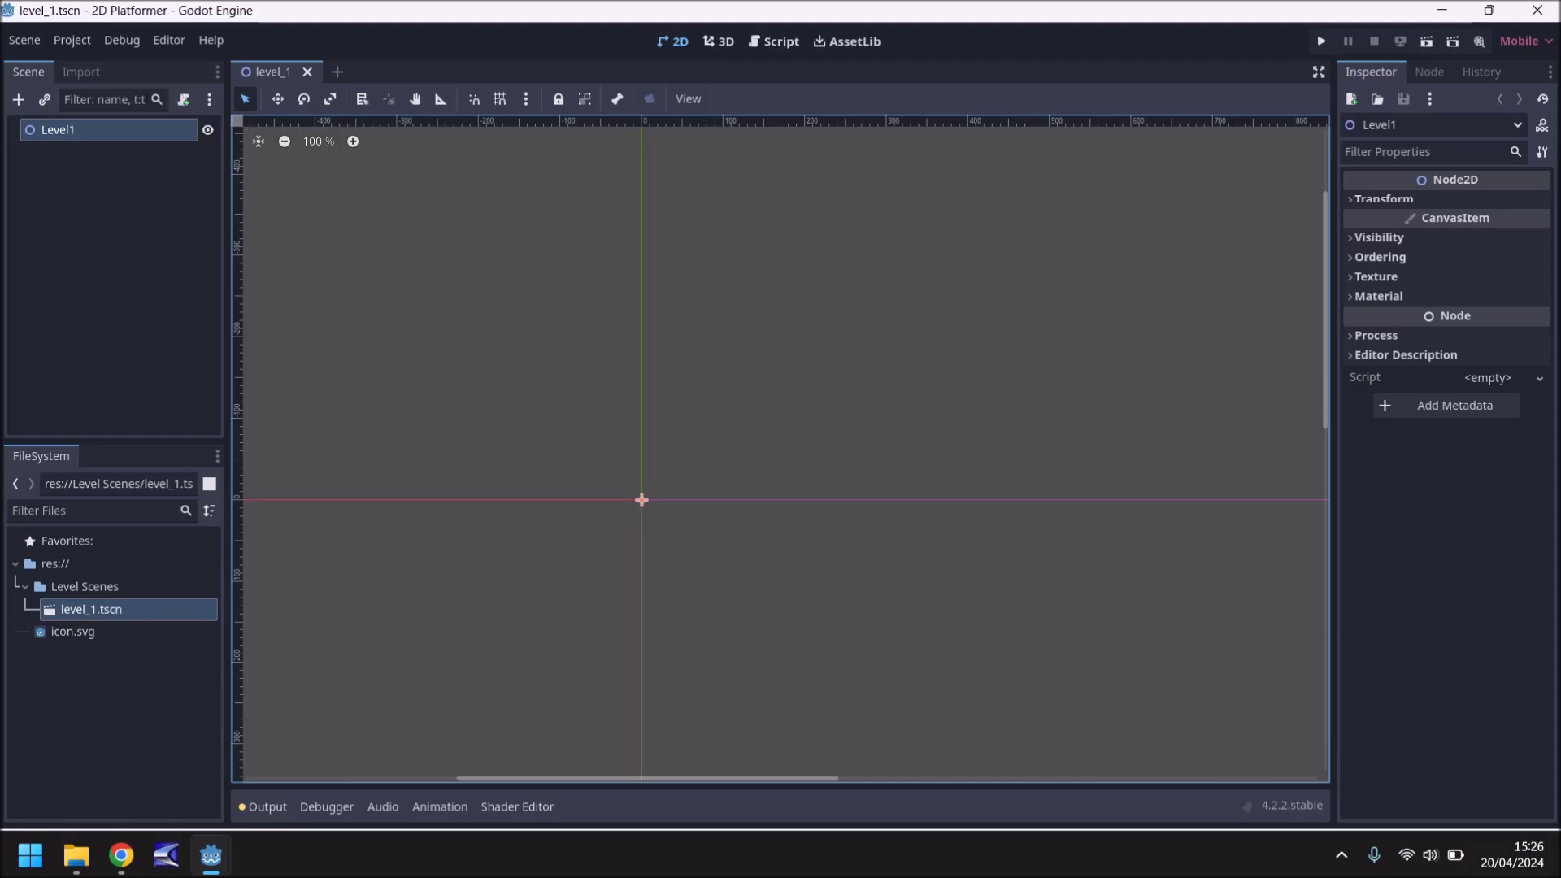
- Set the project's main scene to level_1.tscn from the Level Scenes folder in the application run settings
left_click(72, 40)
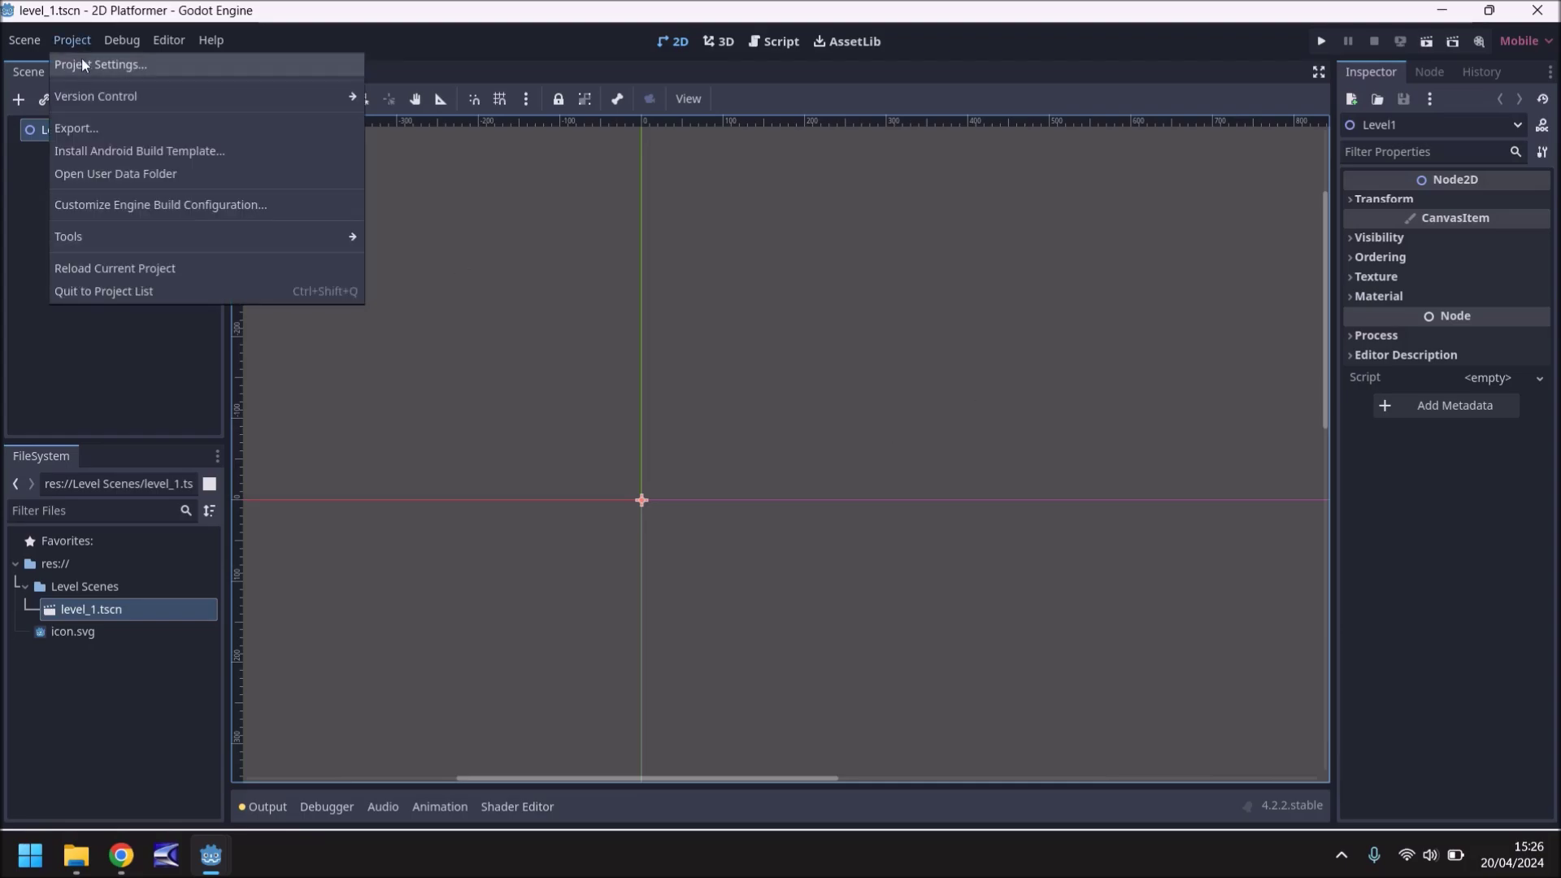
left_click(86, 62)
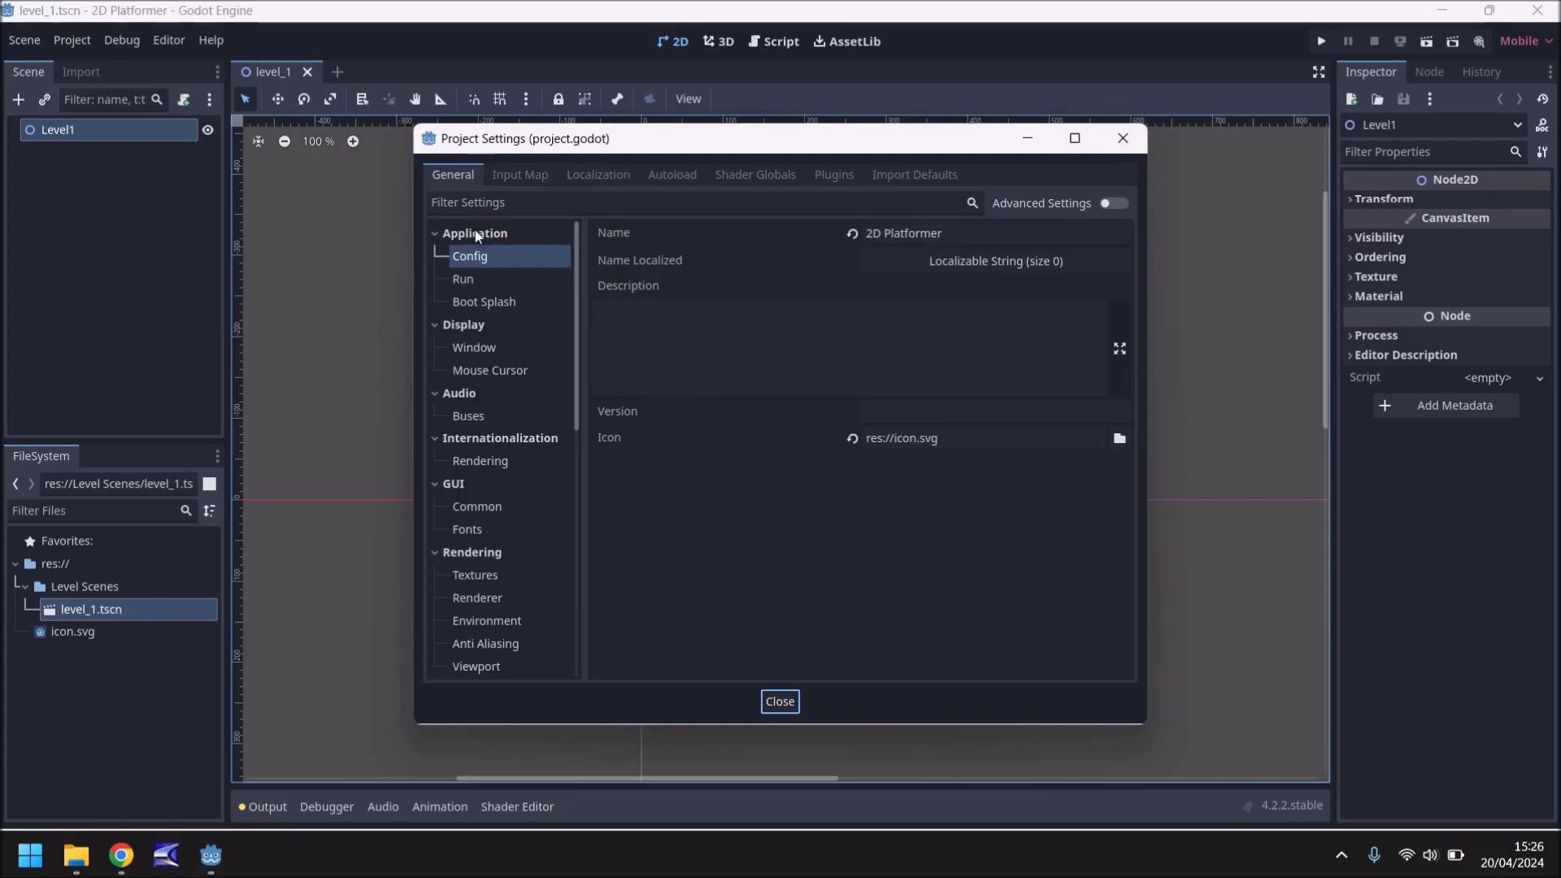
left_click(465, 280)
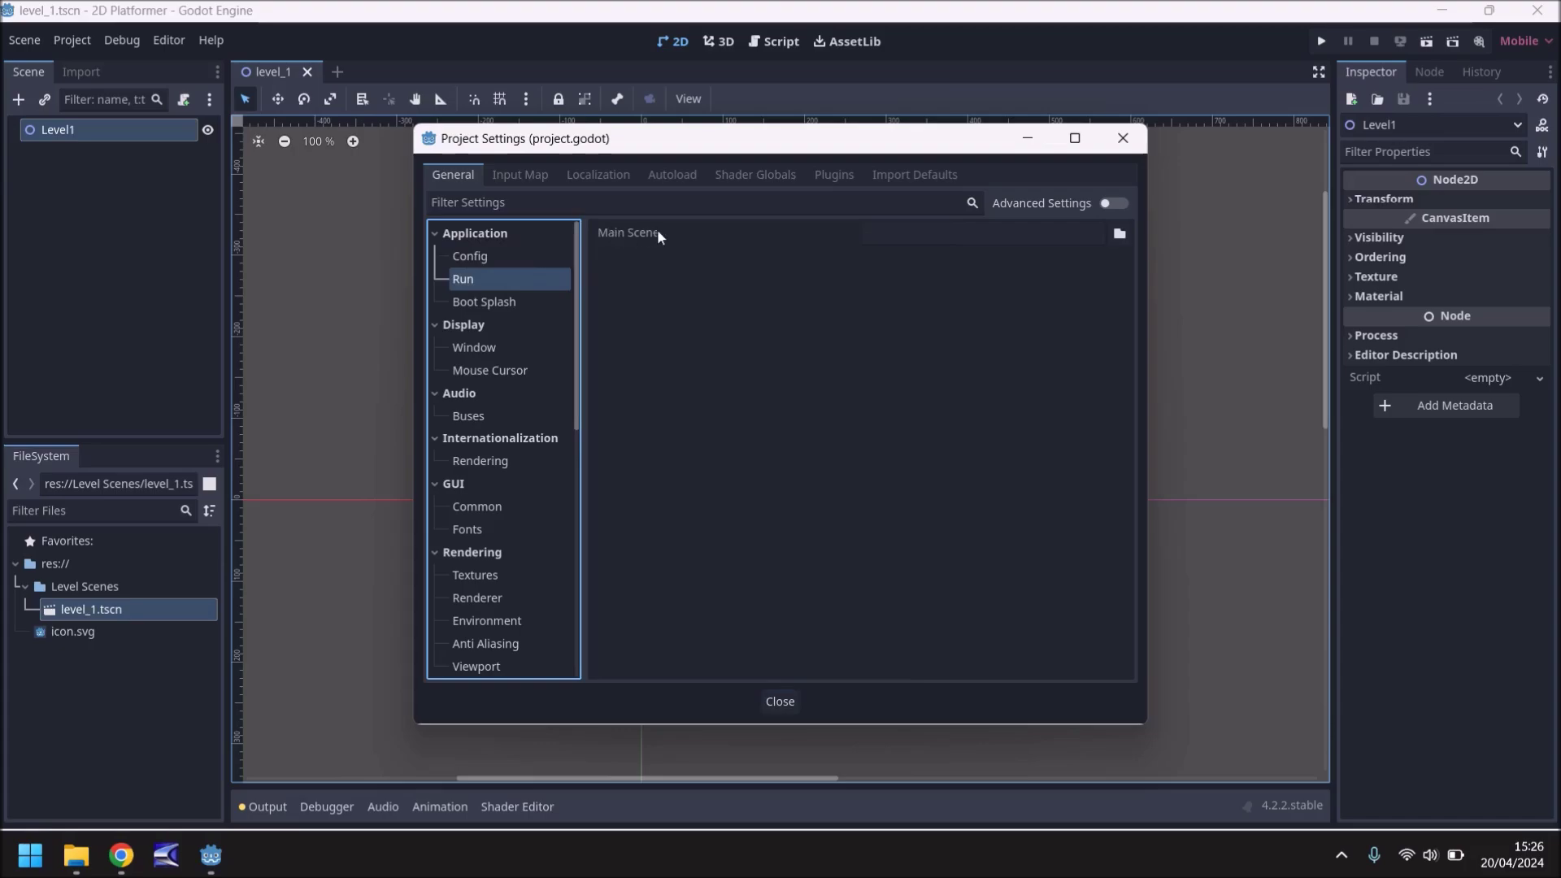
left_click(1118, 234)
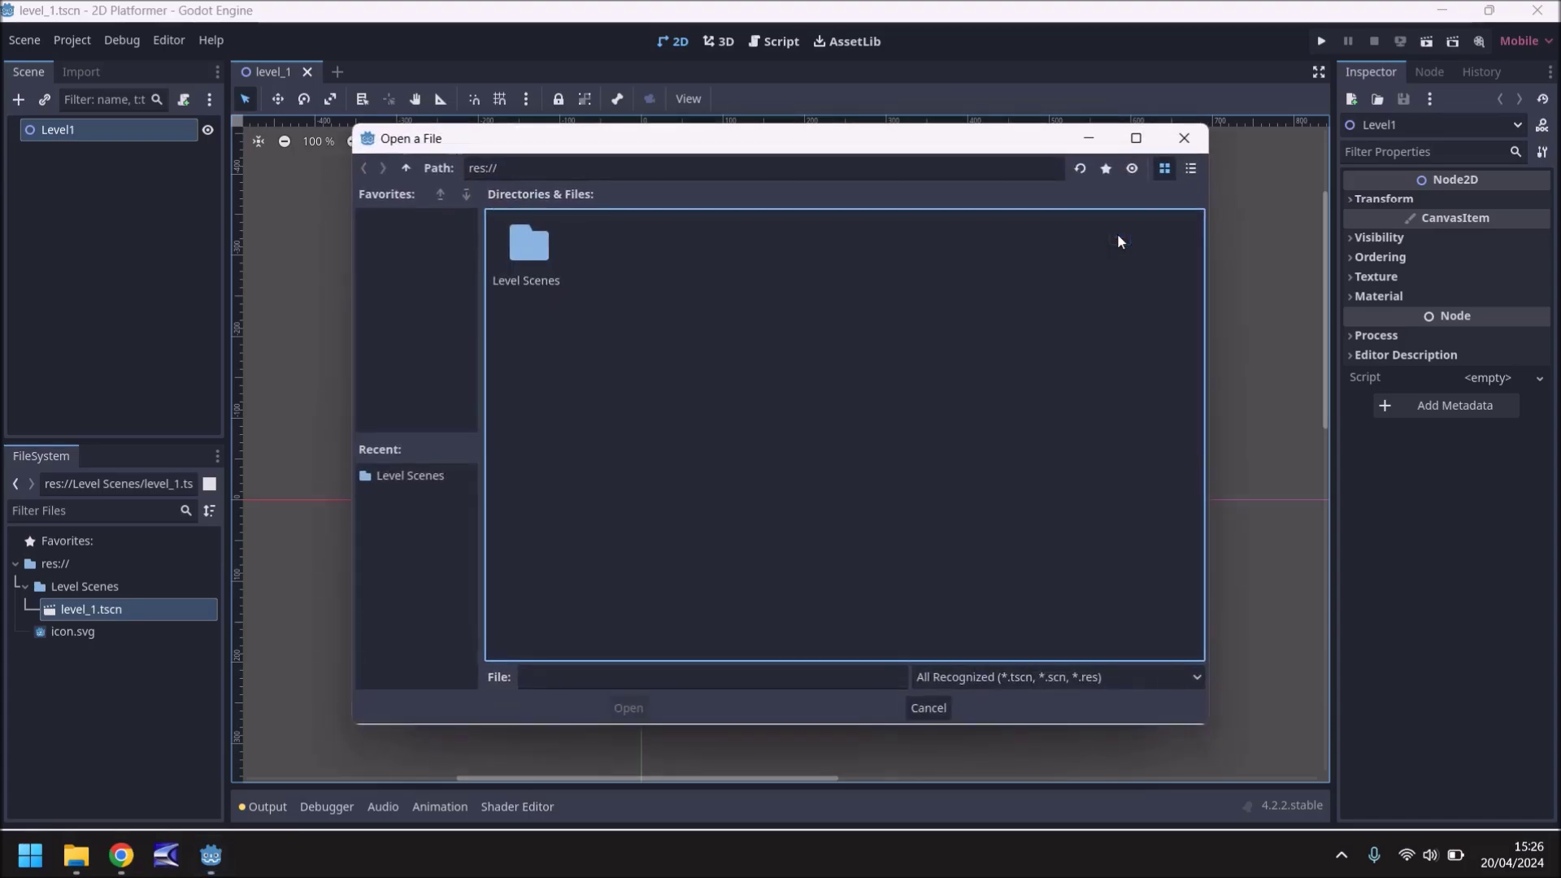
double_click(534, 248)
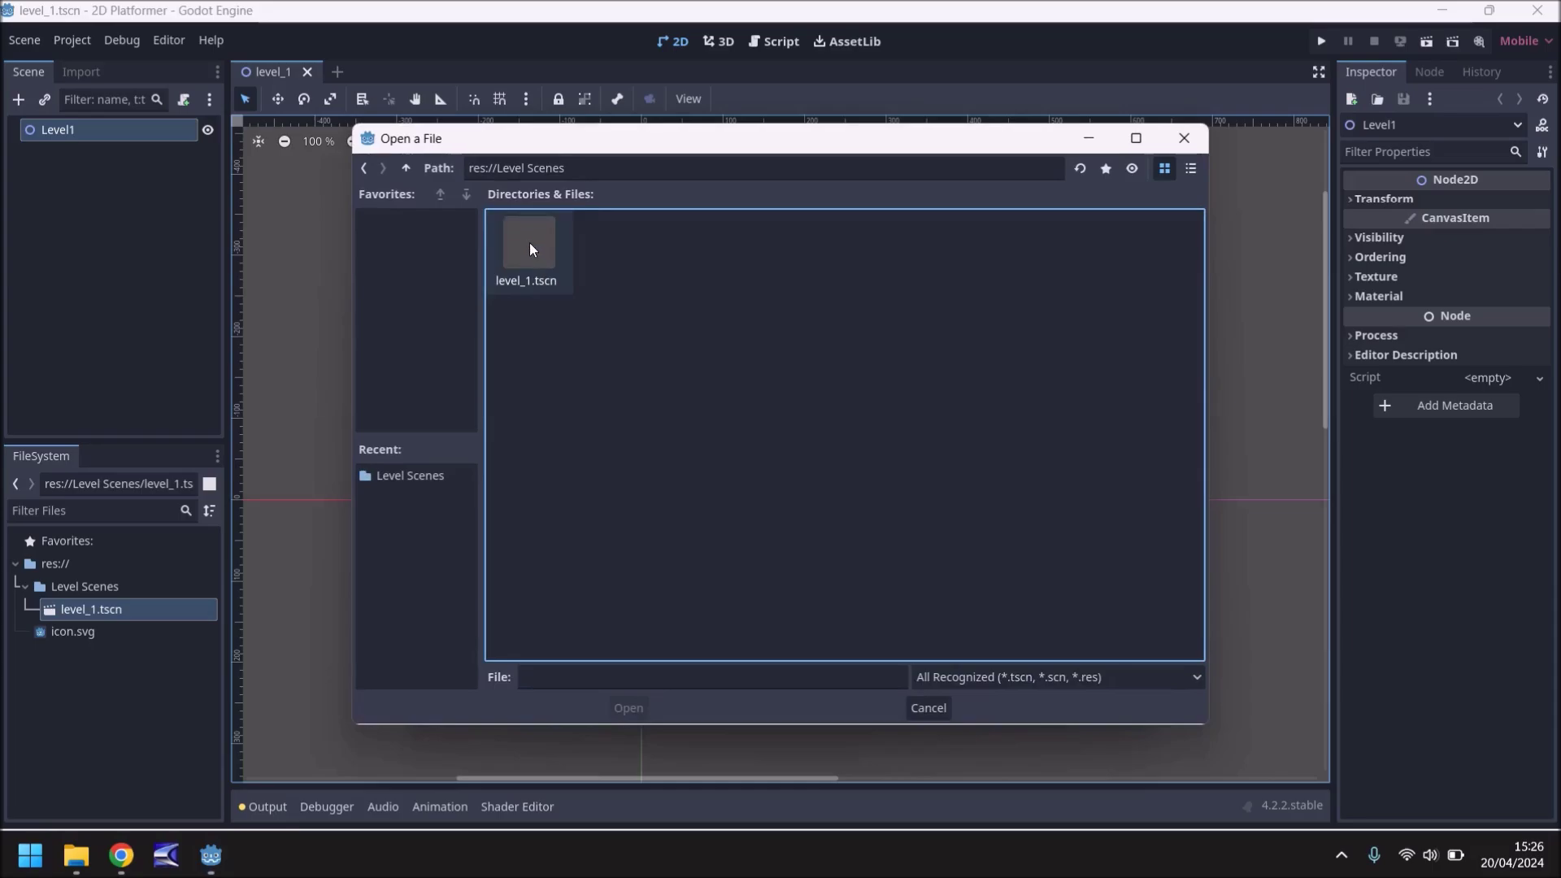
double_click(530, 250)
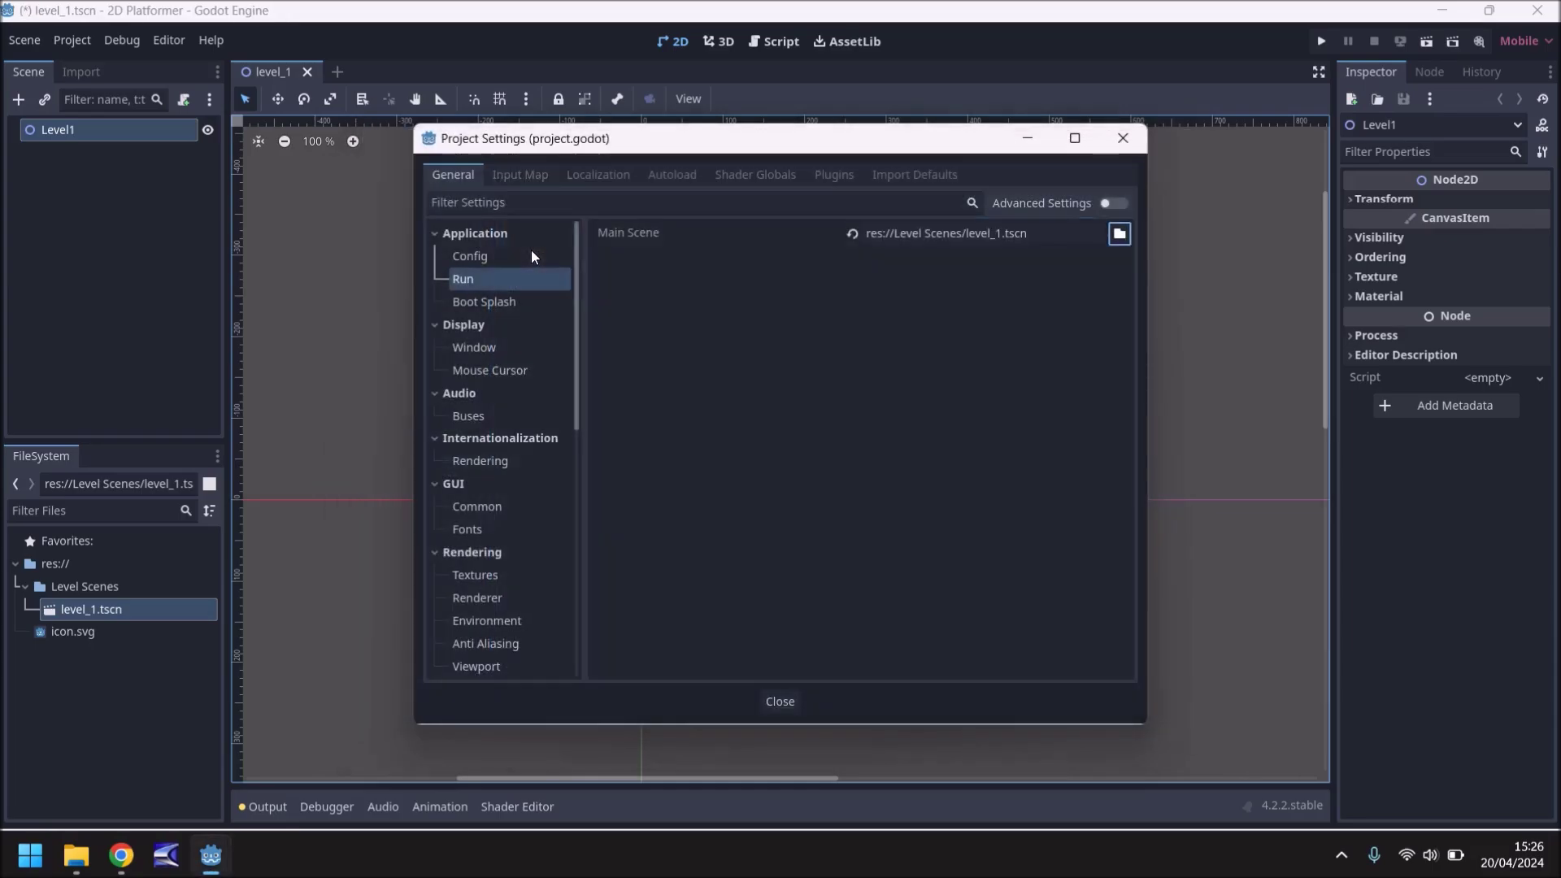
left_click(778, 700)
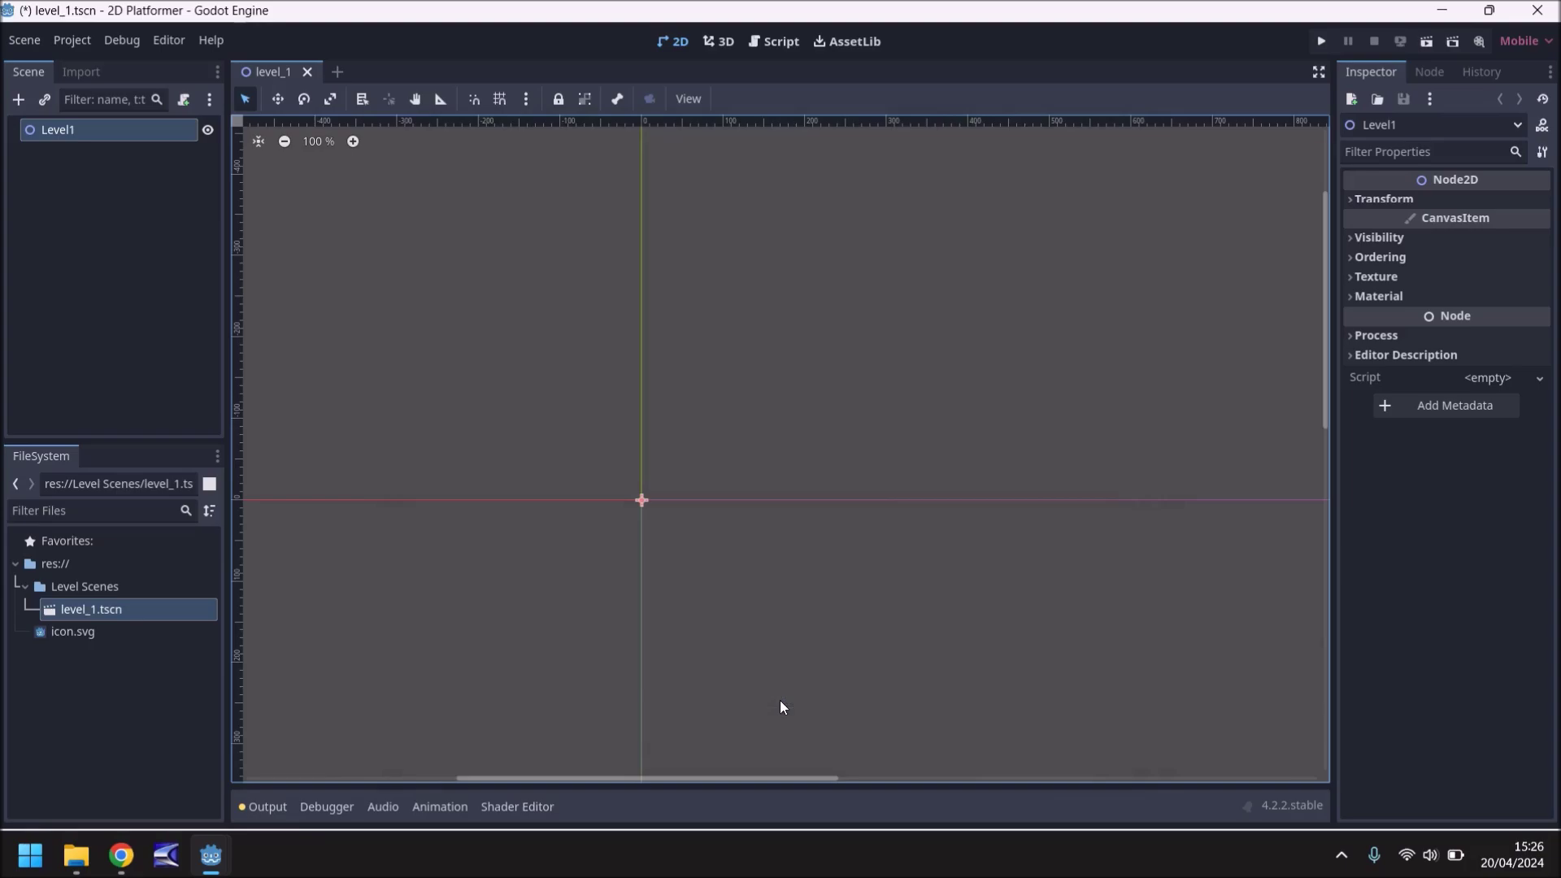
- Run the project to test the main scene and close the game window
left_click(1318, 40)
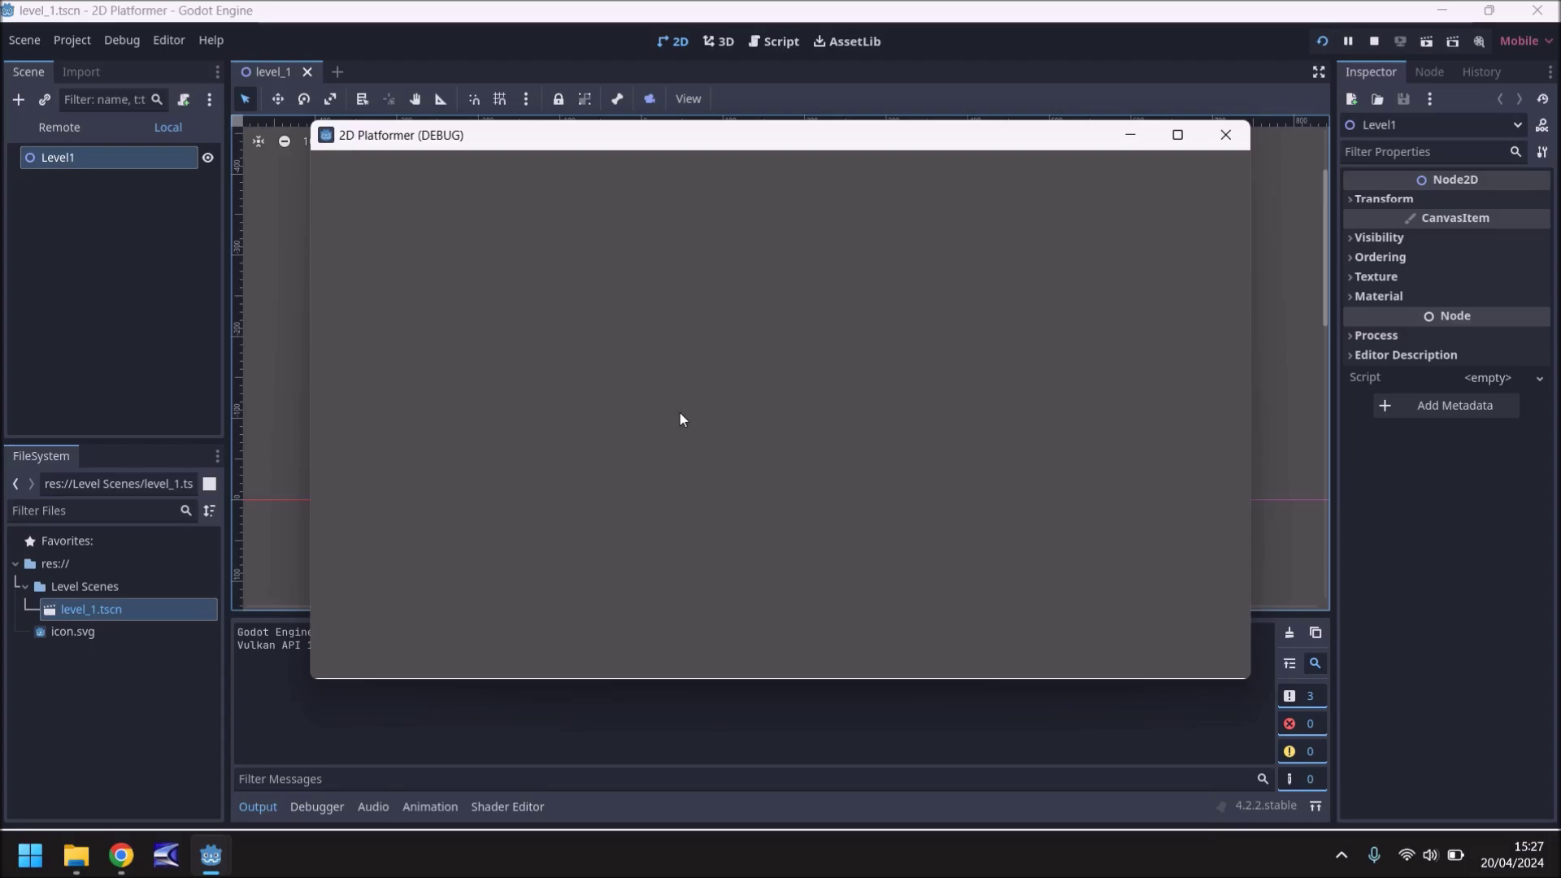
left_click(1224, 135)
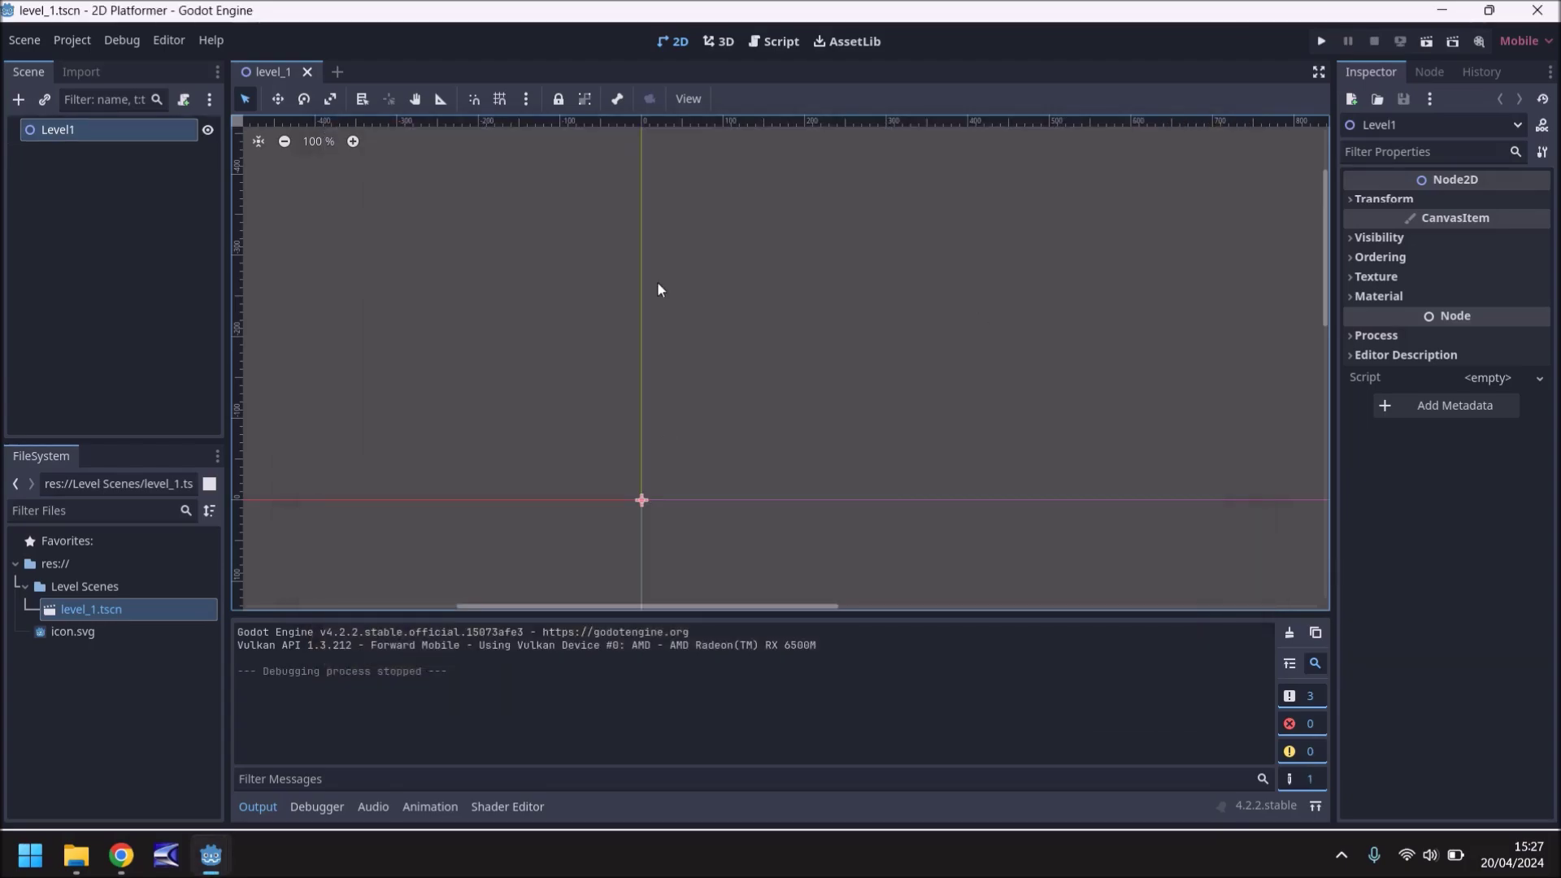